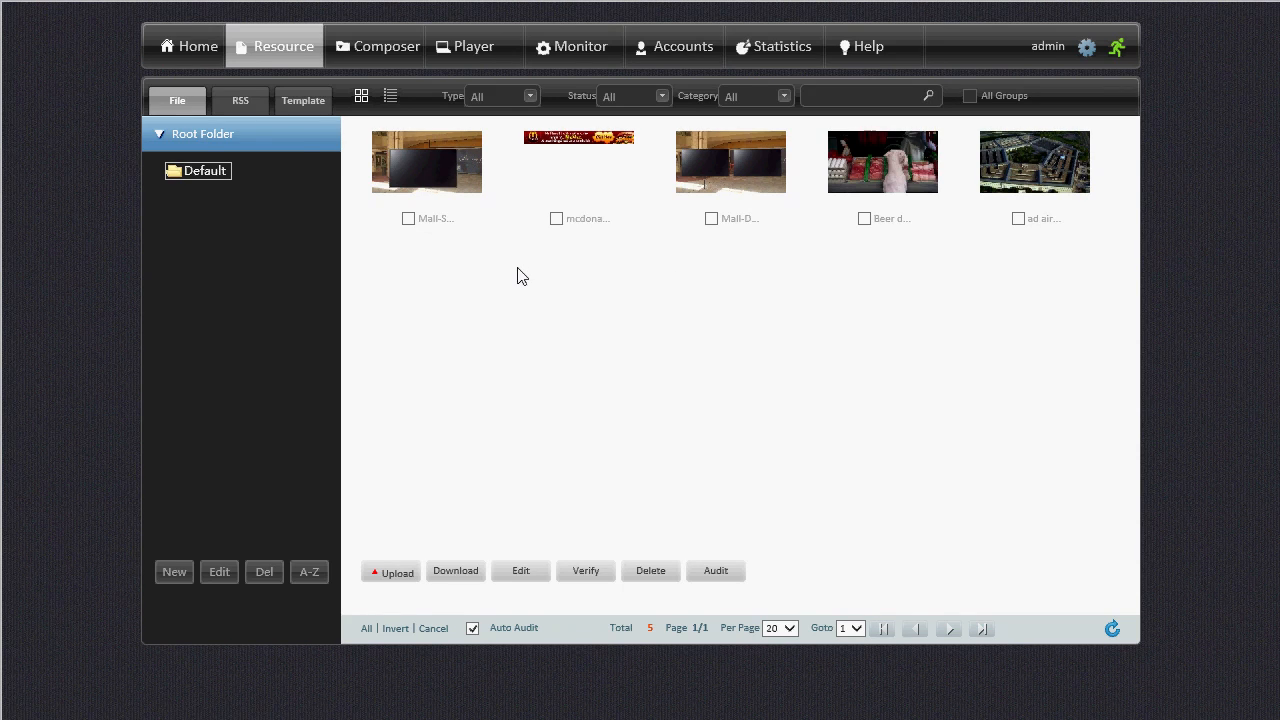
Create a new loop campaign named "Default" in the Composer
click(375, 56)
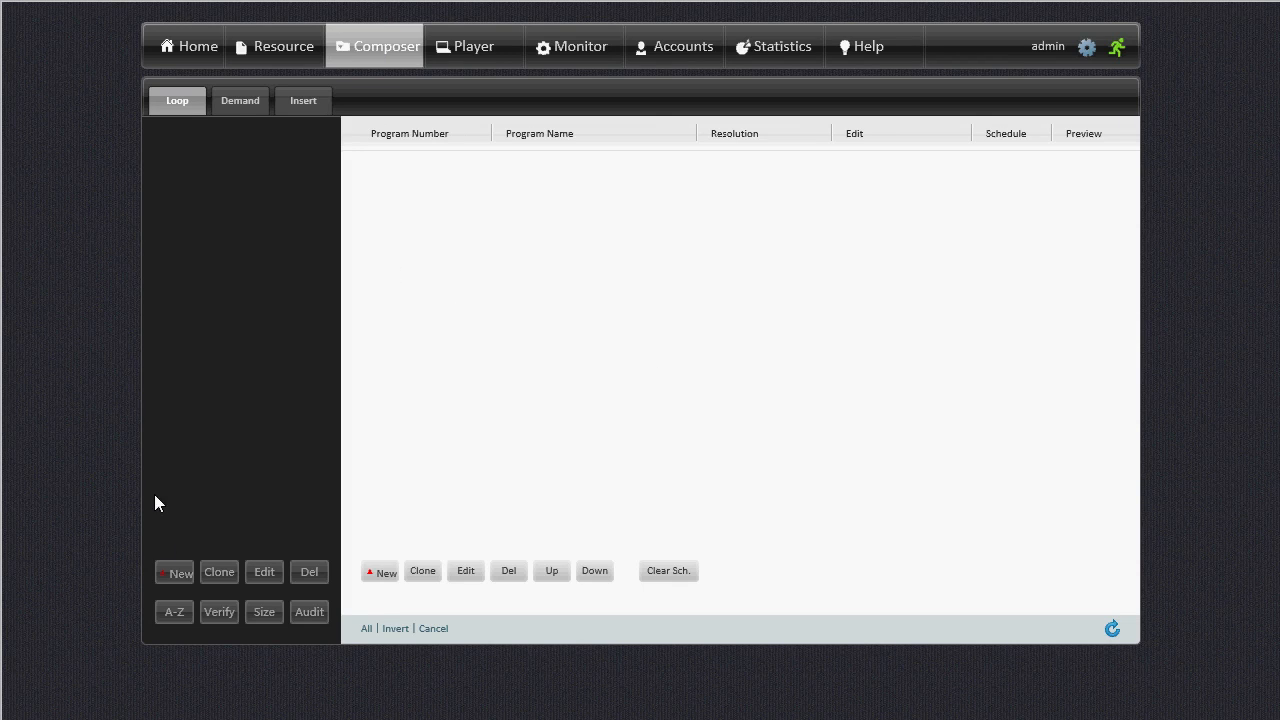
click(175, 575)
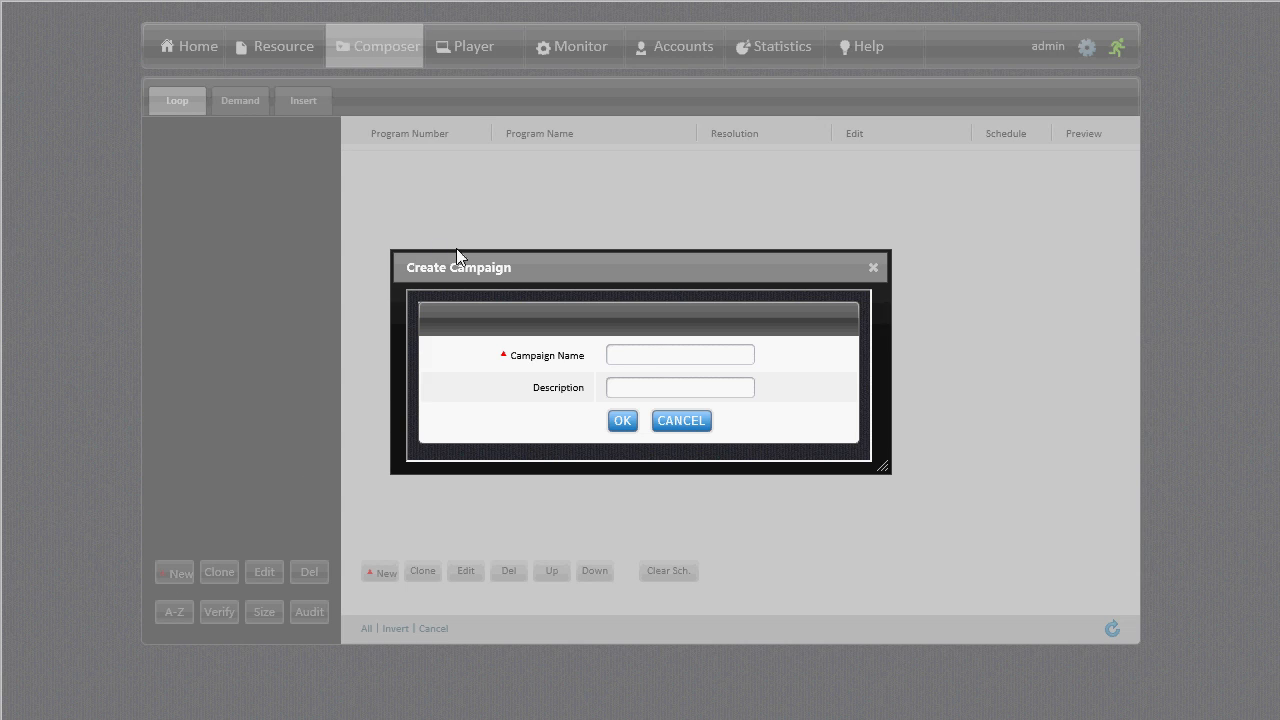
click(640, 355)
text(Default)
click(622, 424)
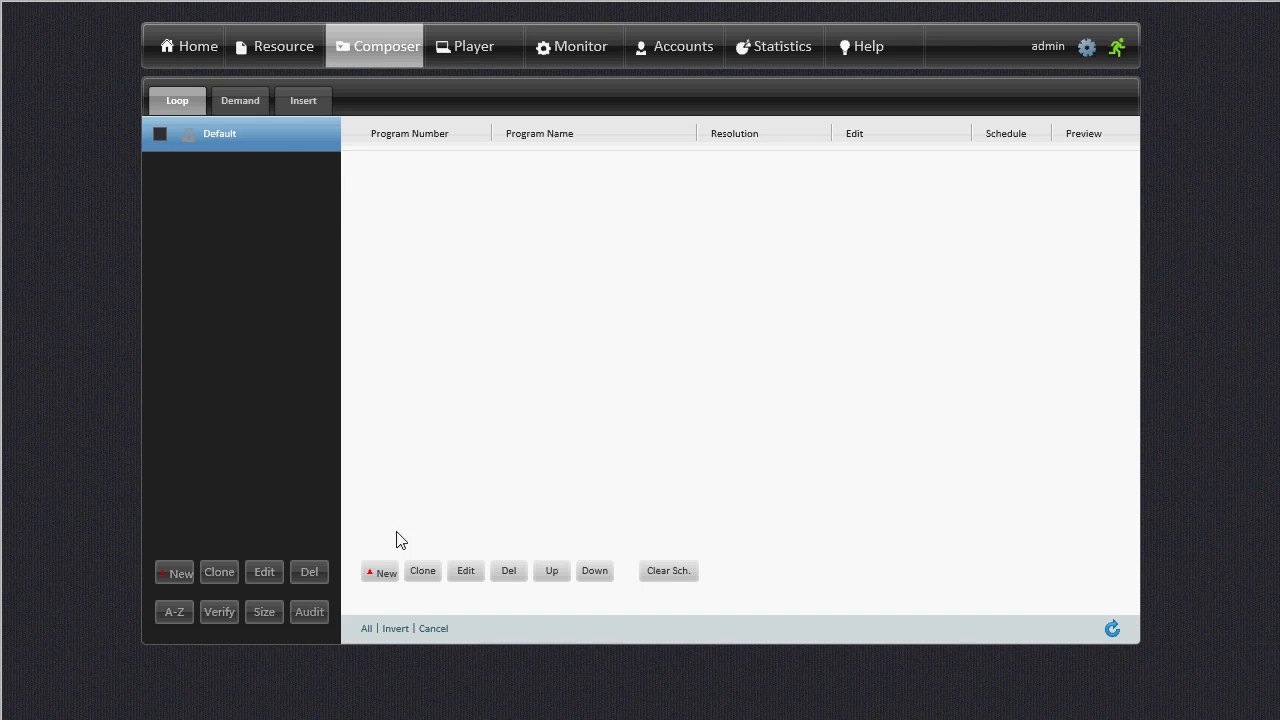
Create a program named "OneByOne" at 1920x1080 resolution in the Default campaign
click(382, 572)
click(614, 315)
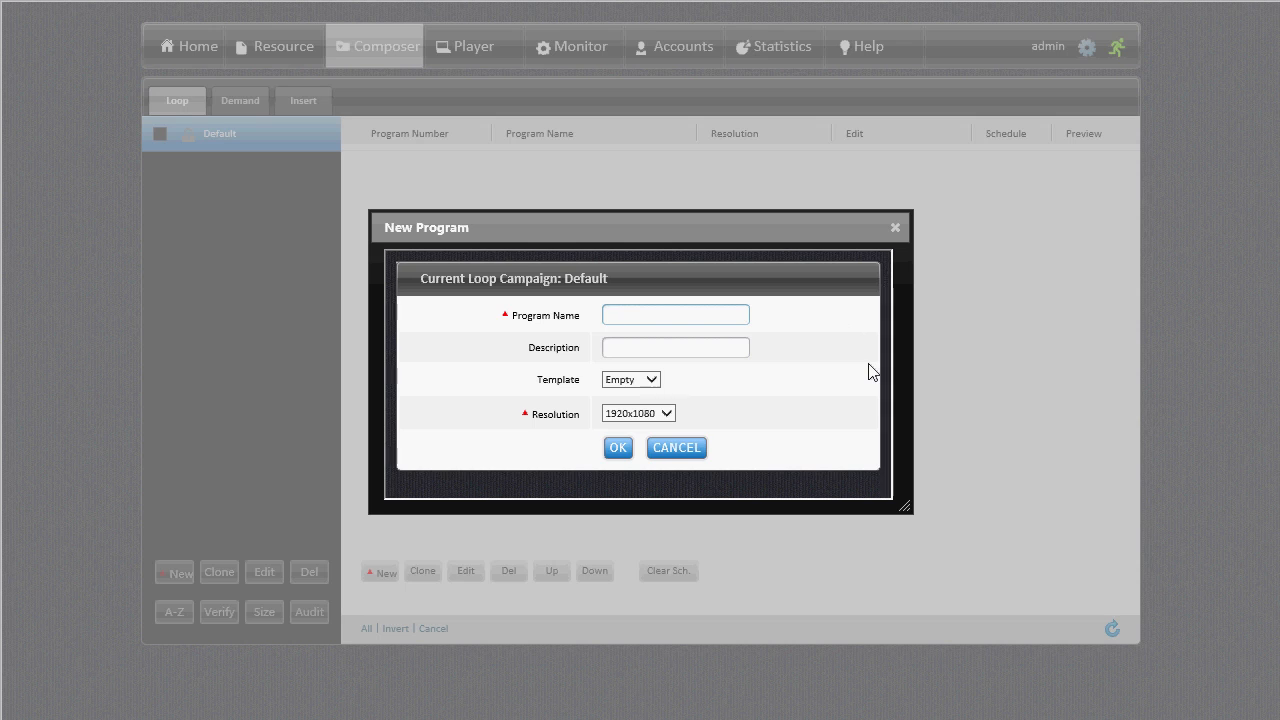
text(OneByOne)
click(607, 416)
click(619, 448)
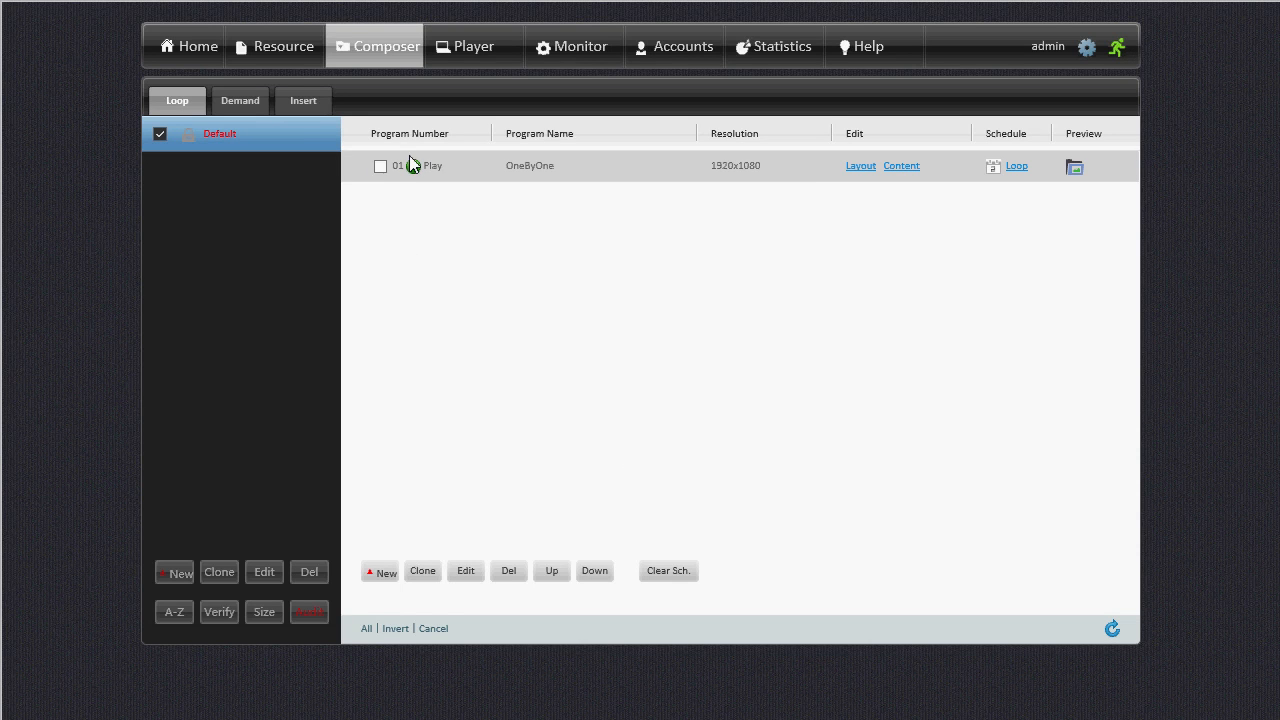
Add an image area to the OneByOne layout and enlarge it to fill the full 1920 × 1080 canvas
click(861, 171)
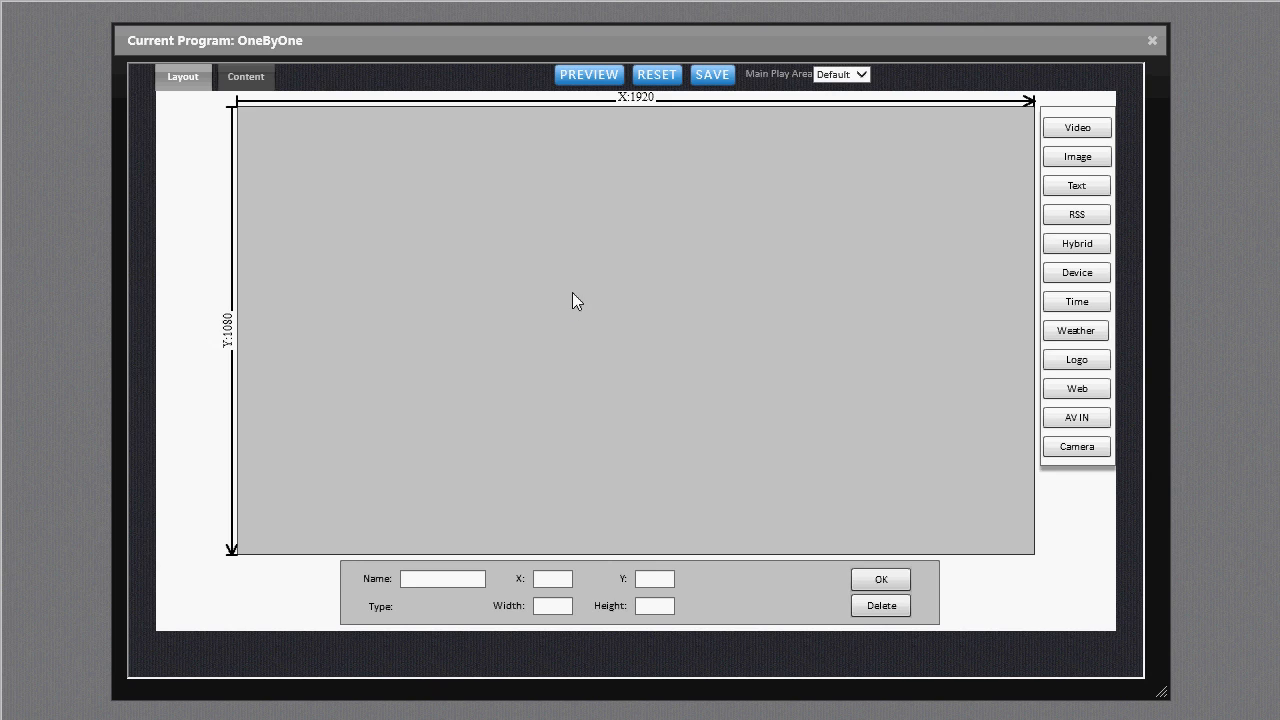
click(1080, 157)
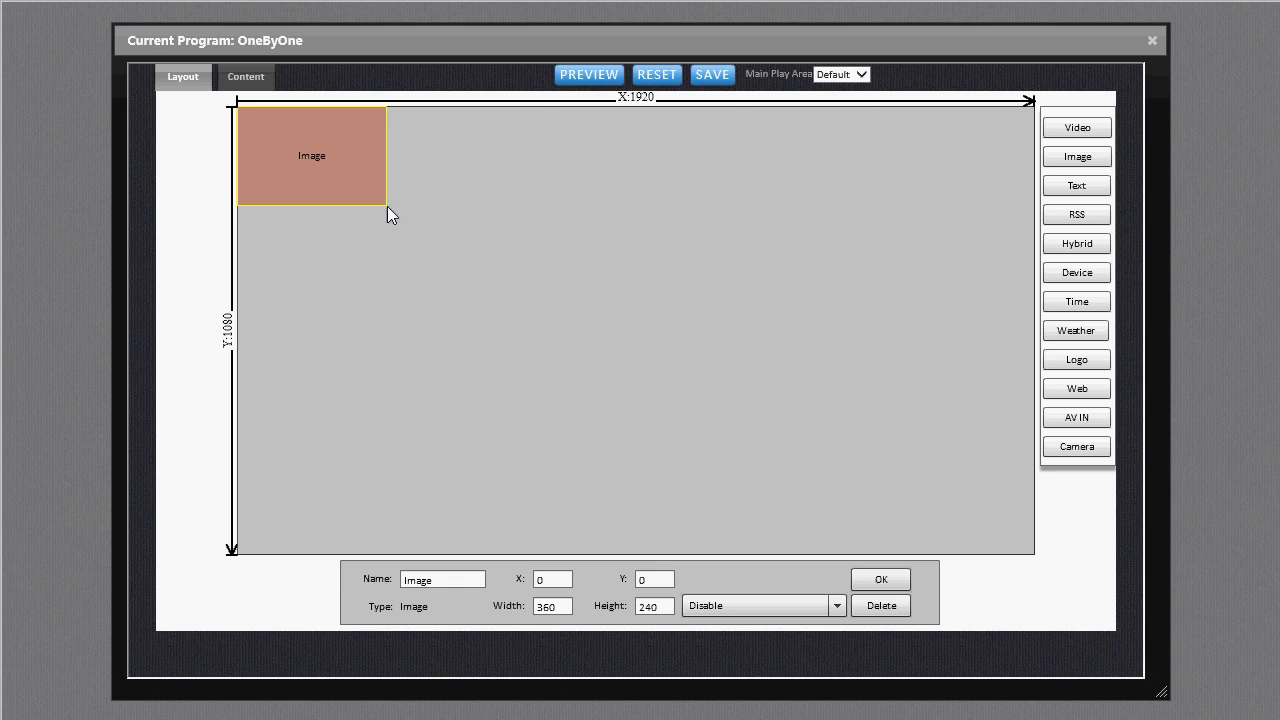
drag(387, 206, 1086, 573)
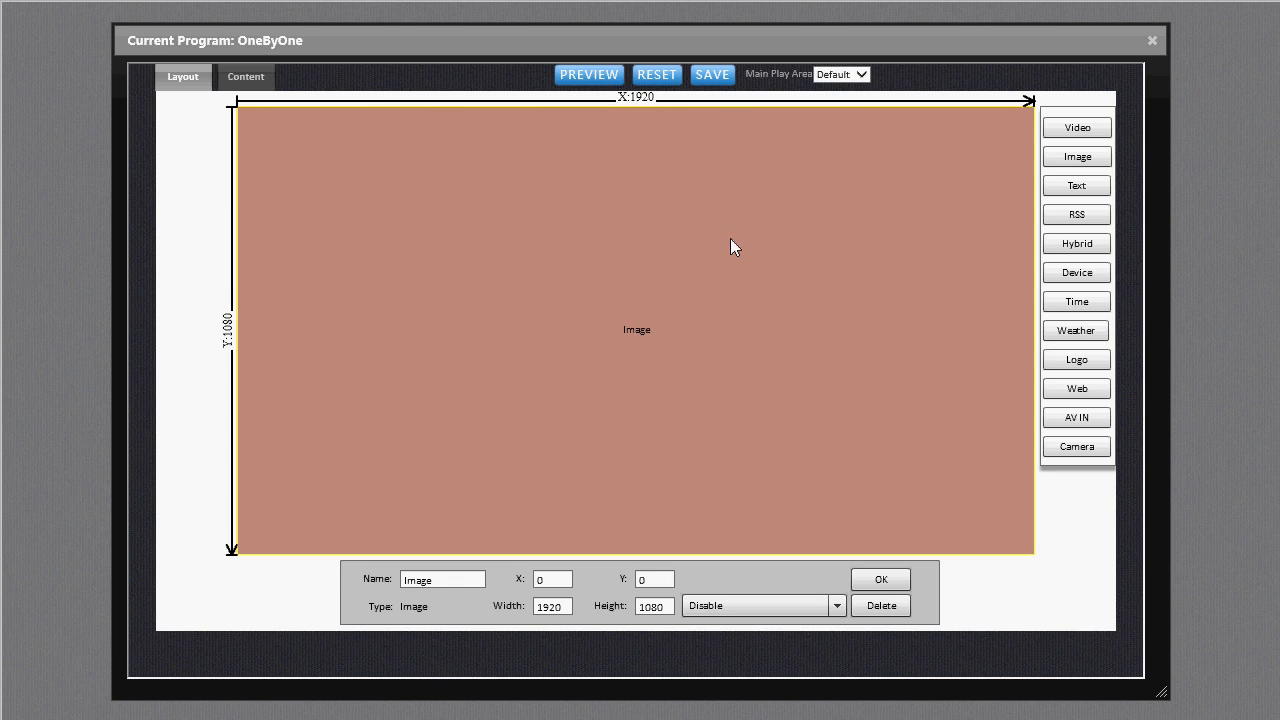
Set Mall-Single-Video#1.png from the Default folder as the full-canvas image area's reference background
right_click(645, 284)
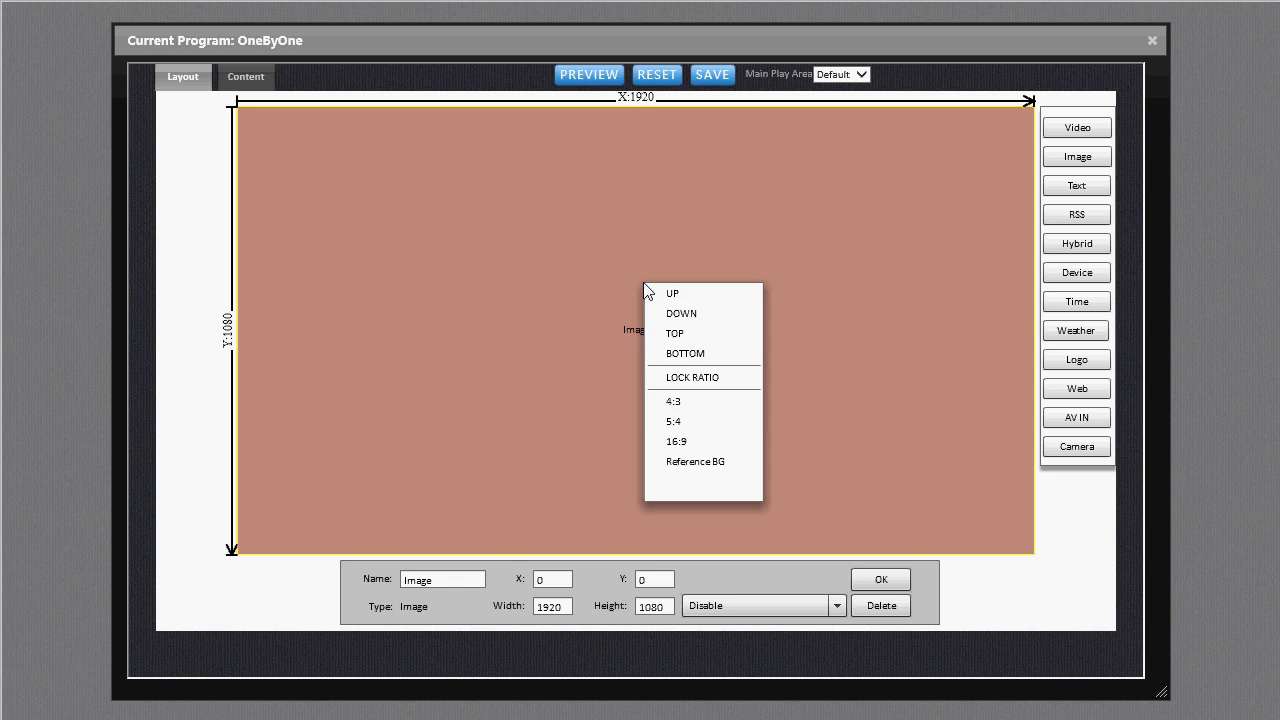
click(725, 468)
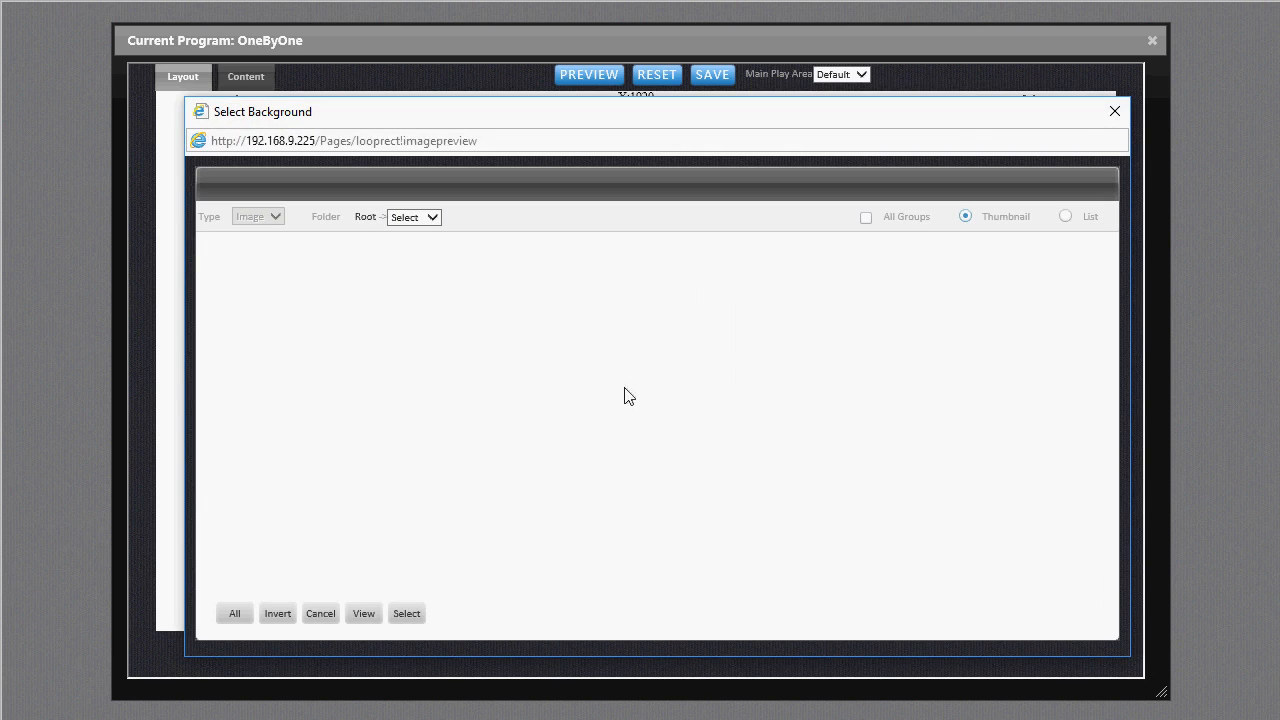
click(430, 218)
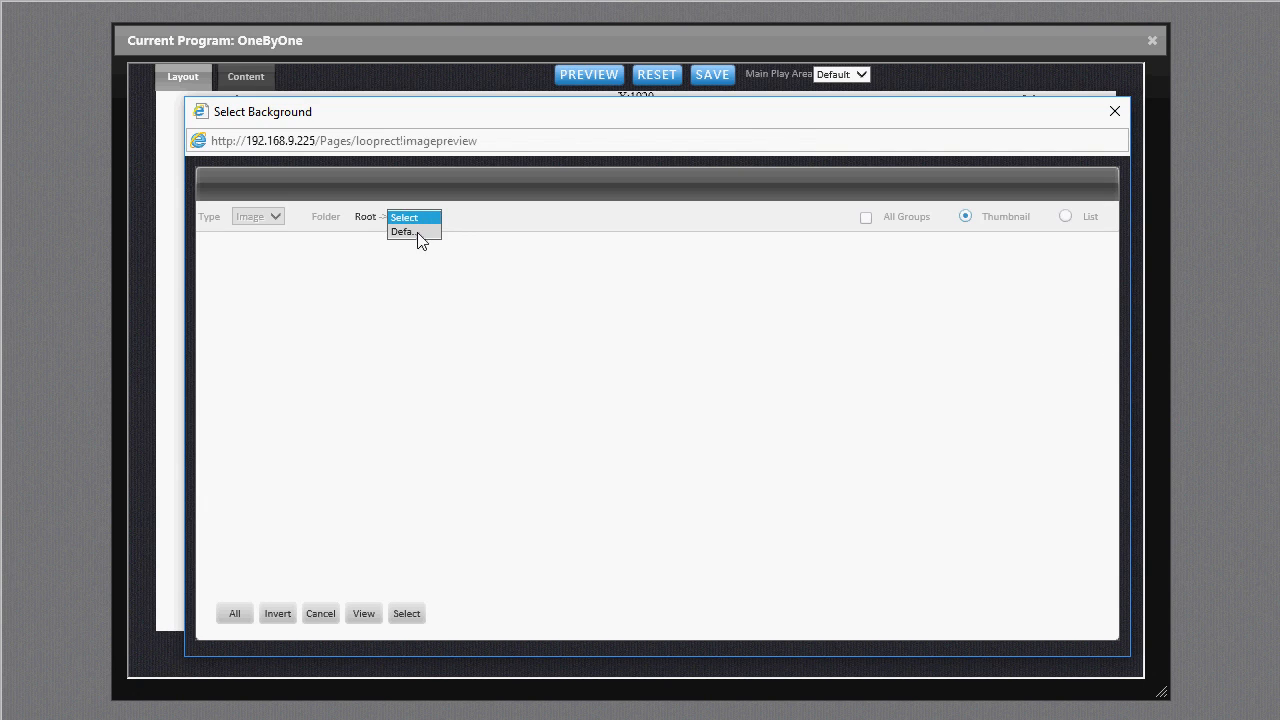
click(421, 237)
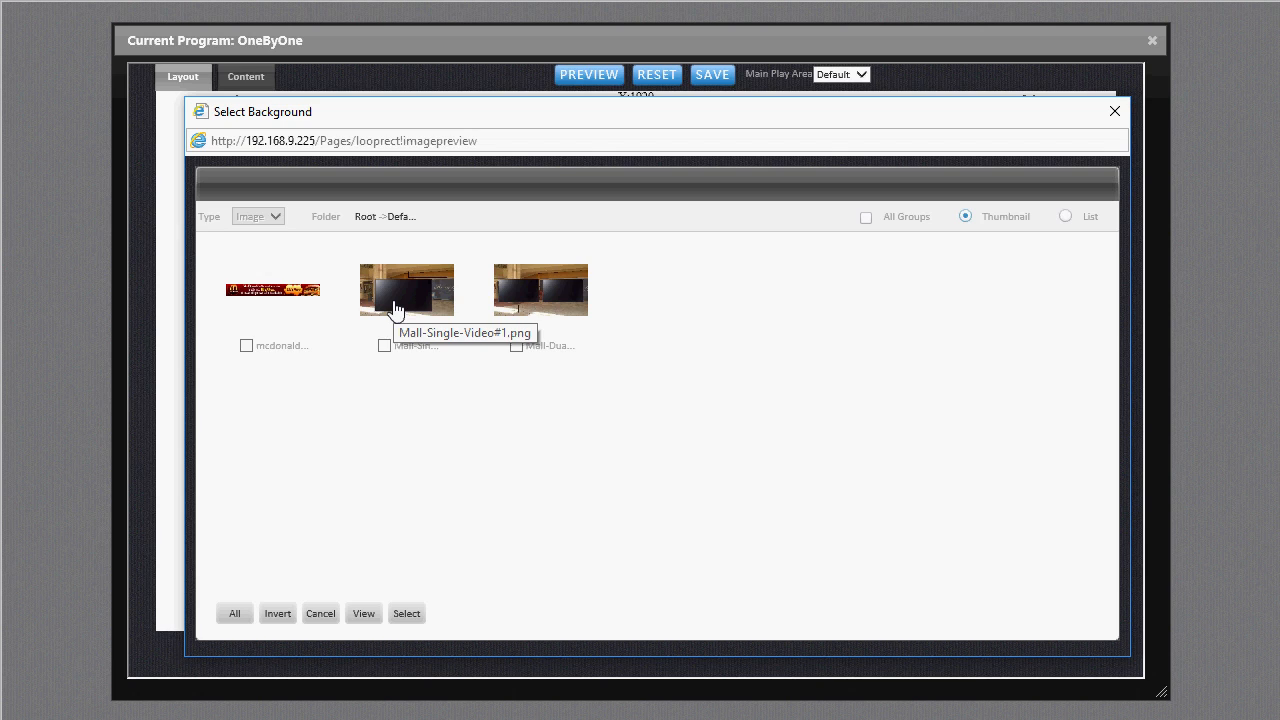
click(384, 345)
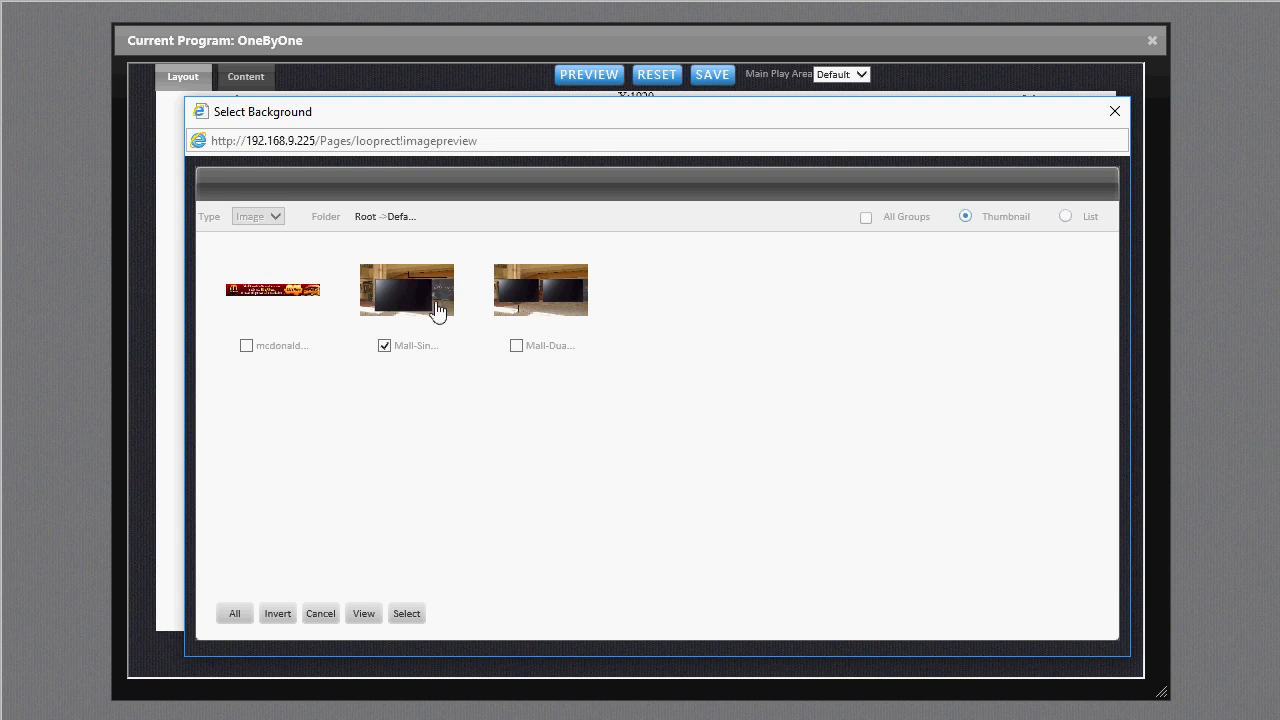
click(407, 614)
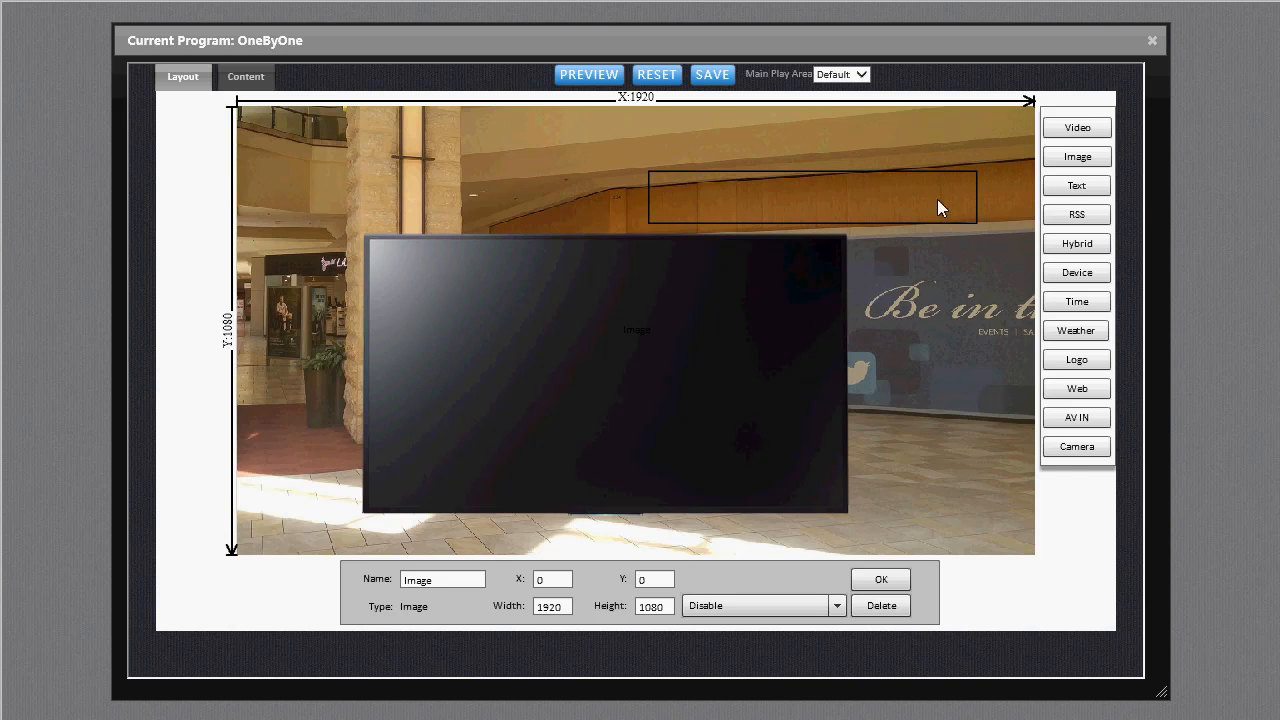
Add a video area over the black display in the background, about 1150 × 659 at X 316, Y 316
click(1088, 130)
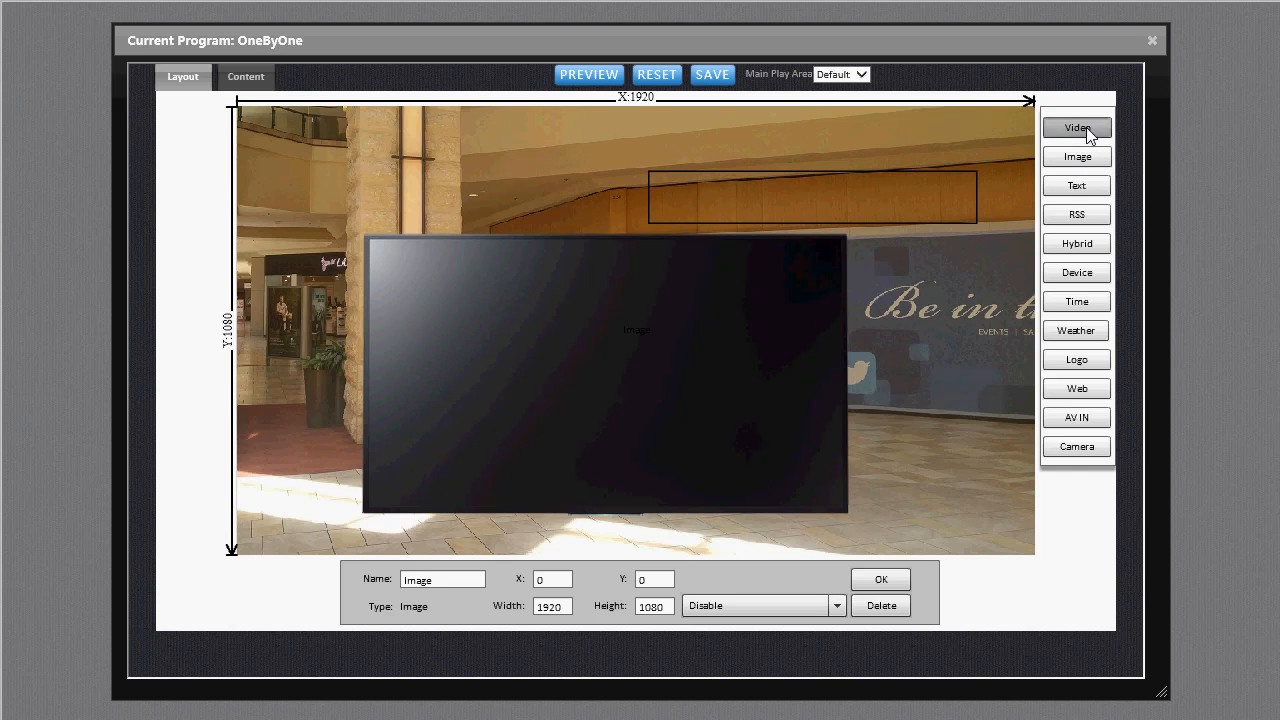
drag(285, 151, 412, 263)
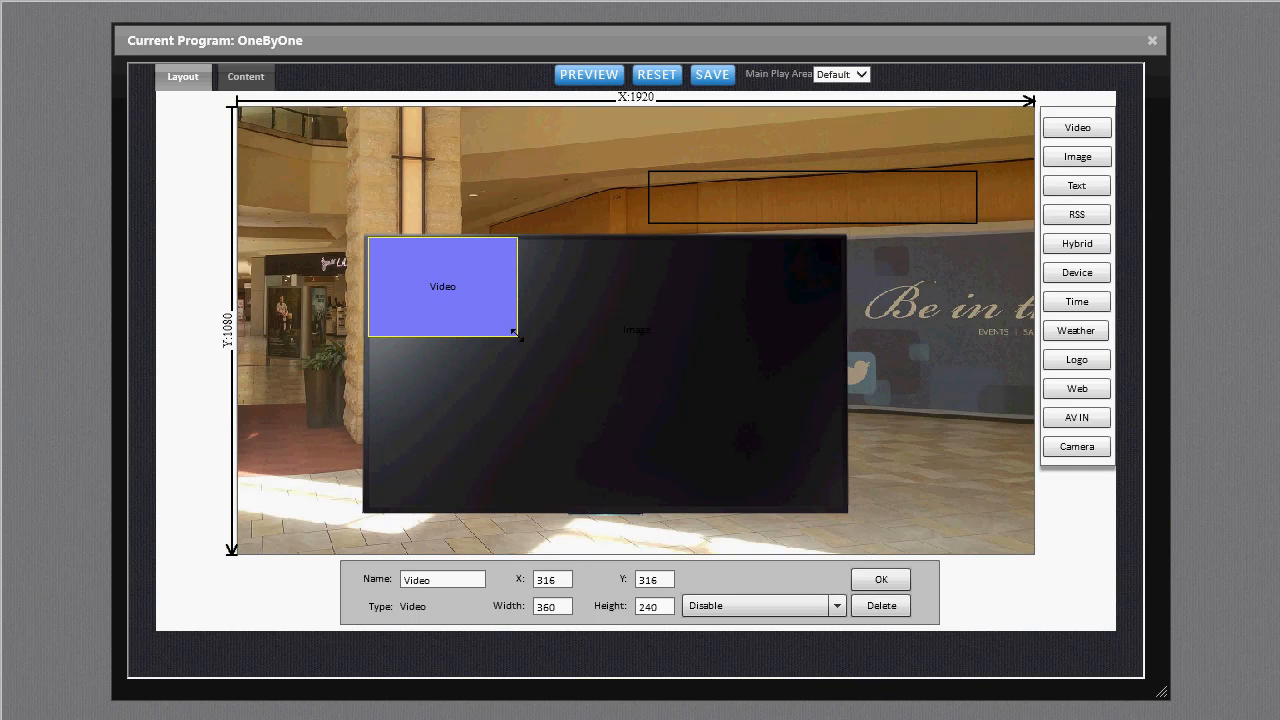
drag(516, 337, 846, 512)
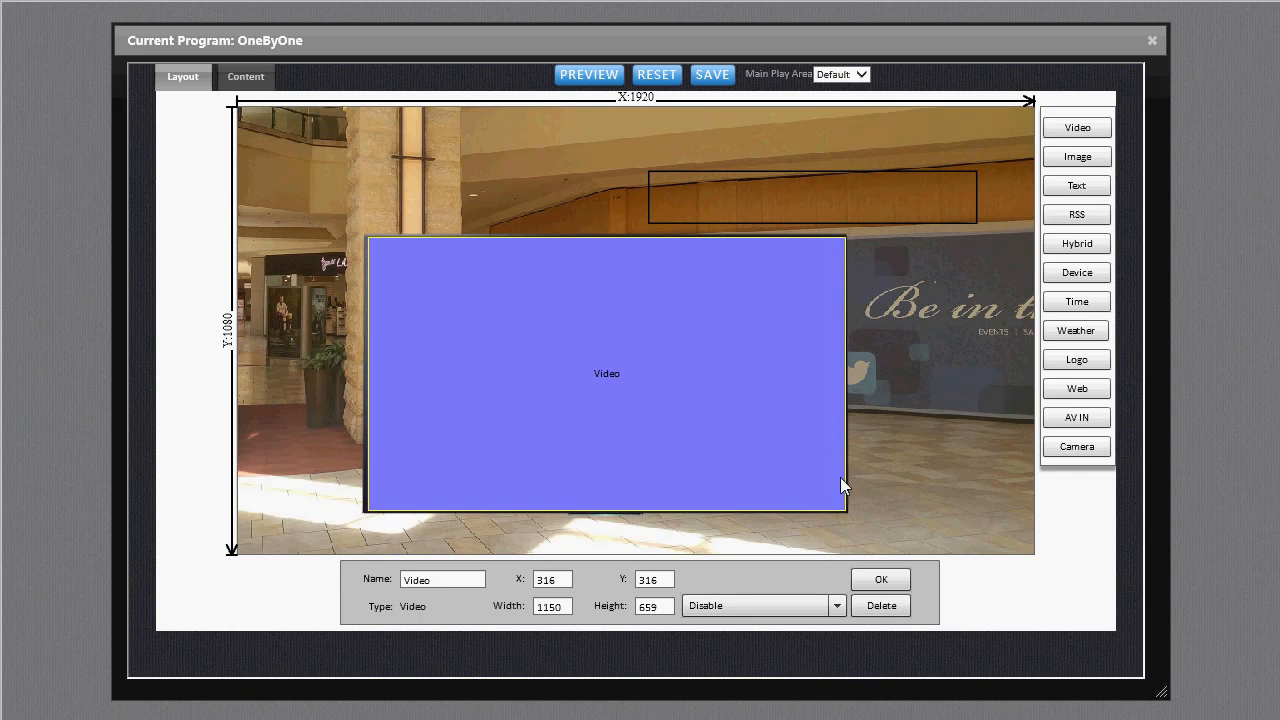
Add a second image area over the outlined banner, about 791 × 123 at X 992, Y 159, and save the layout
click(1076, 158)
drag(276, 152, 686, 217)
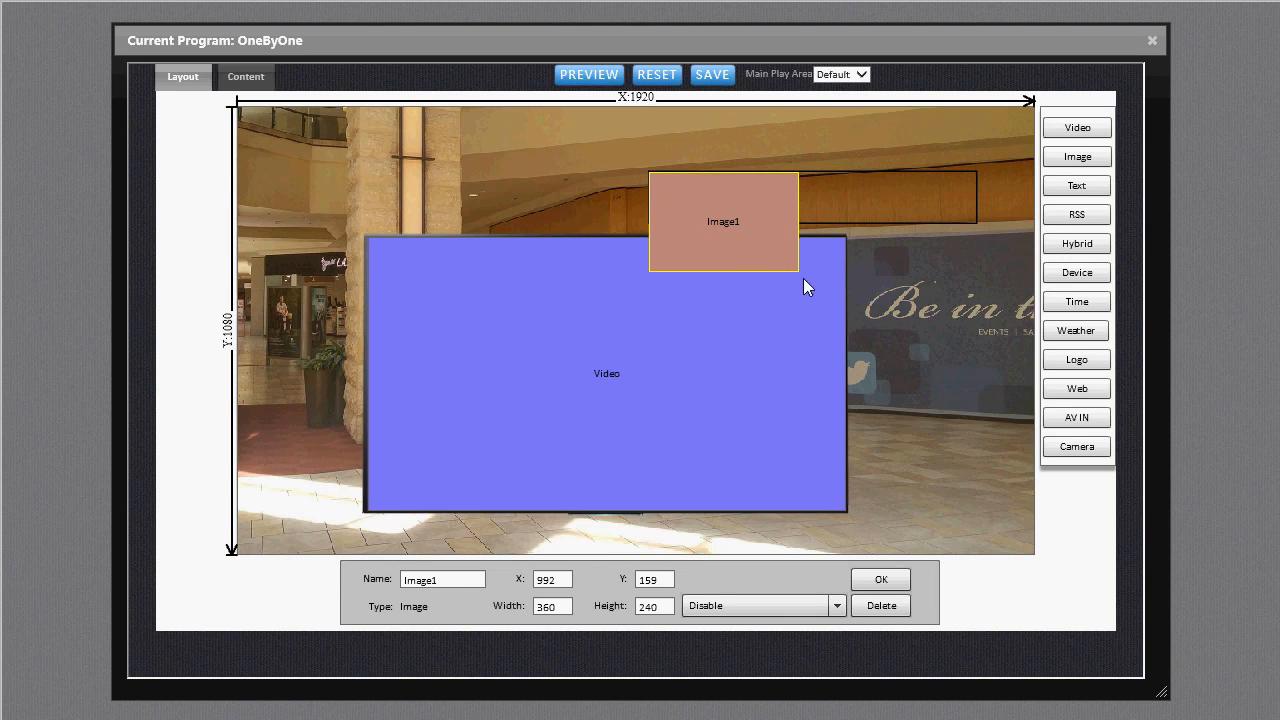
drag(797, 271, 972, 221)
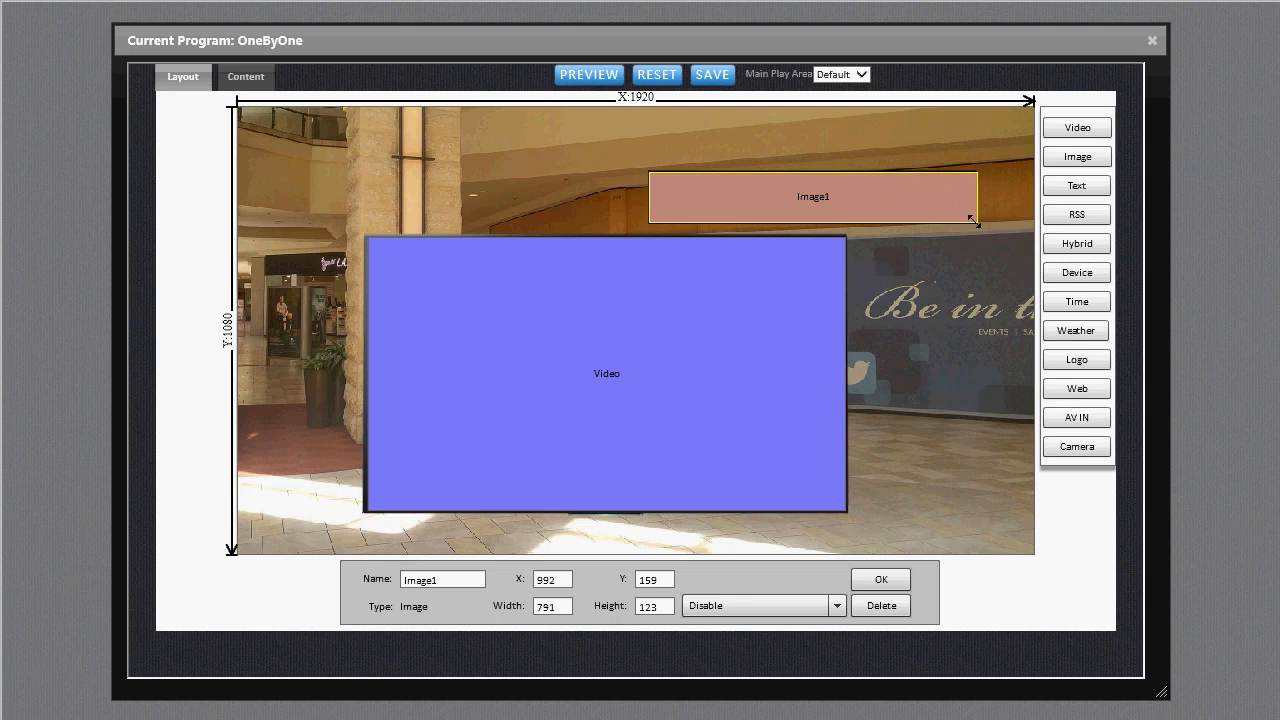
click(958, 326)
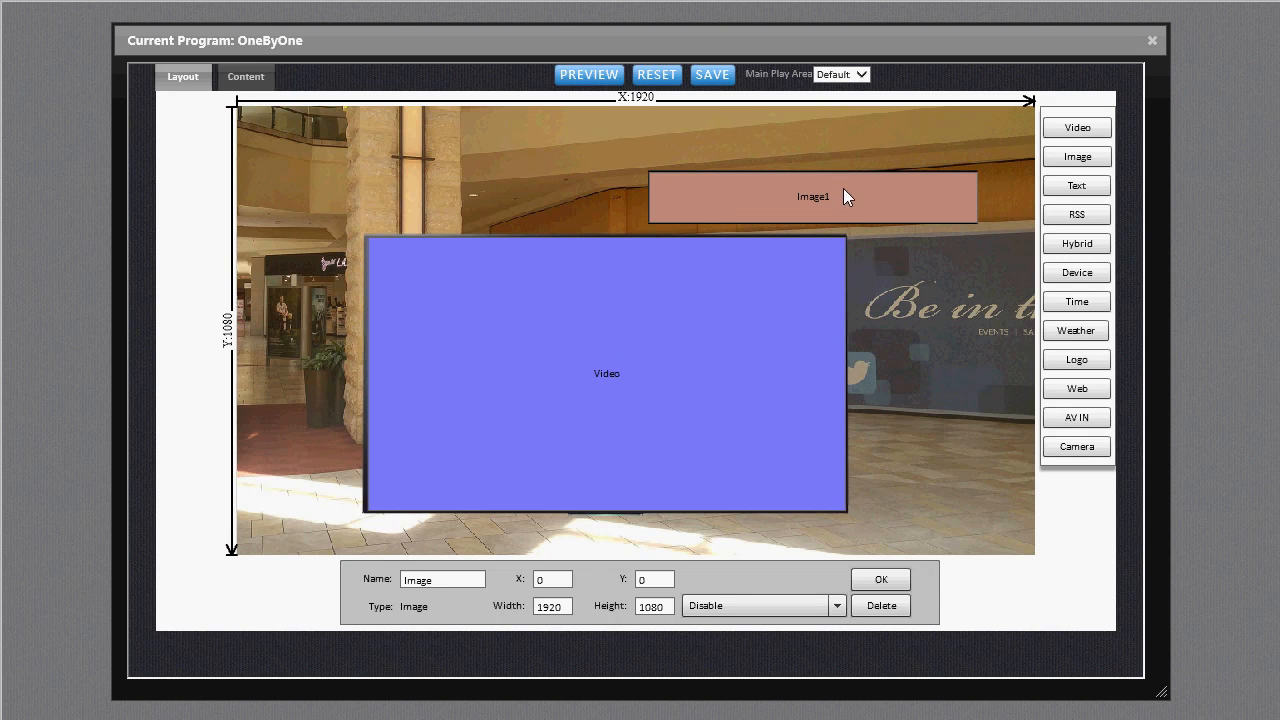
click(713, 78)
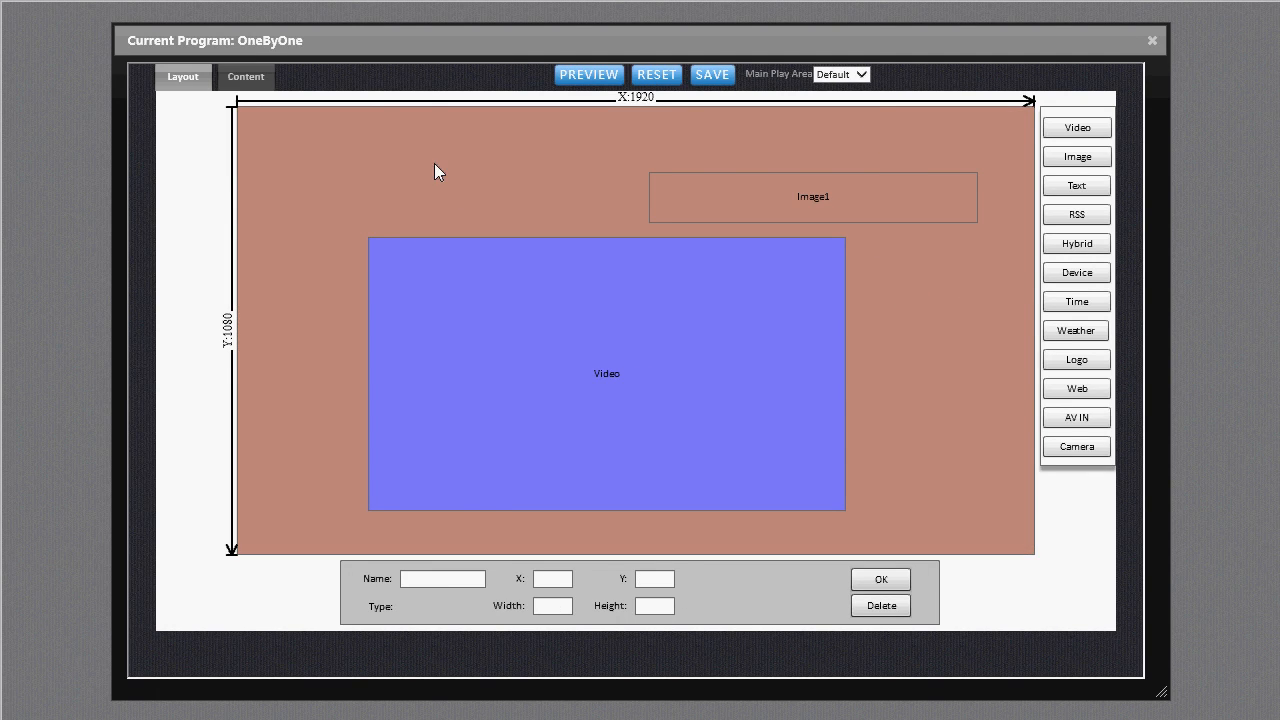
Add Mall-Single-Video#1.png from the Default folder to the playlist of the full-canvas image area
click(248, 78)
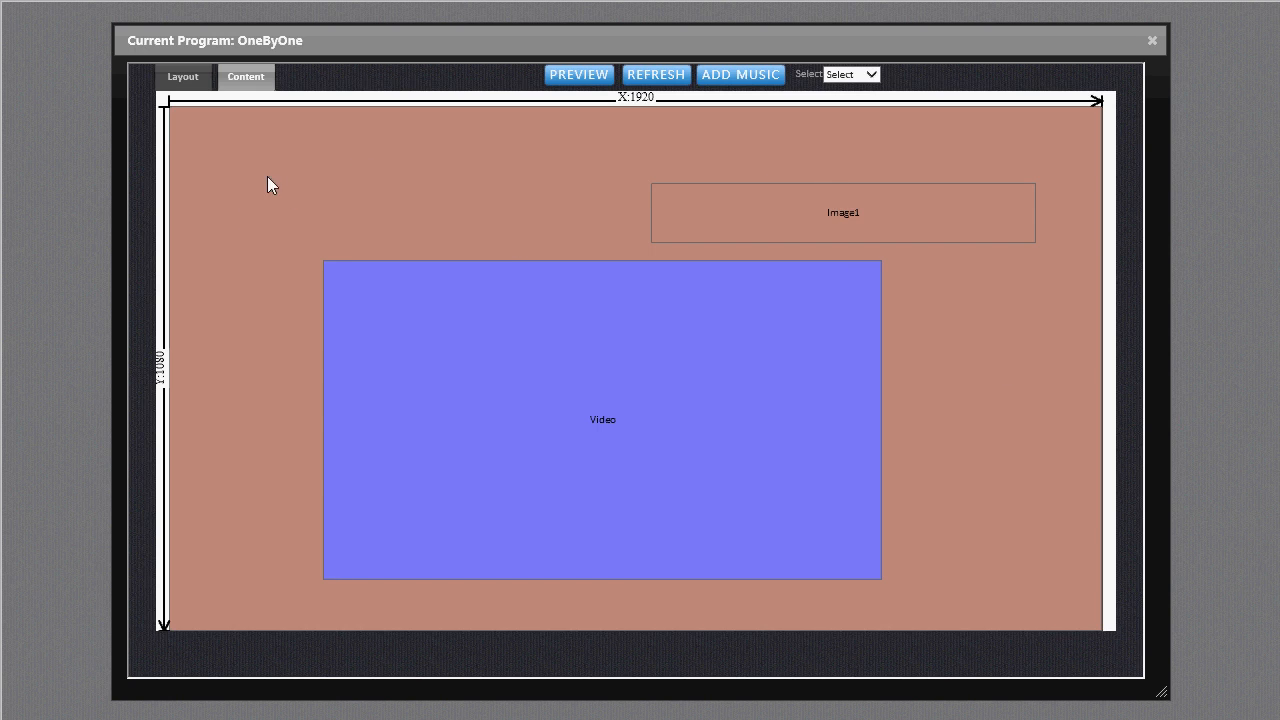
double_click(232, 189)
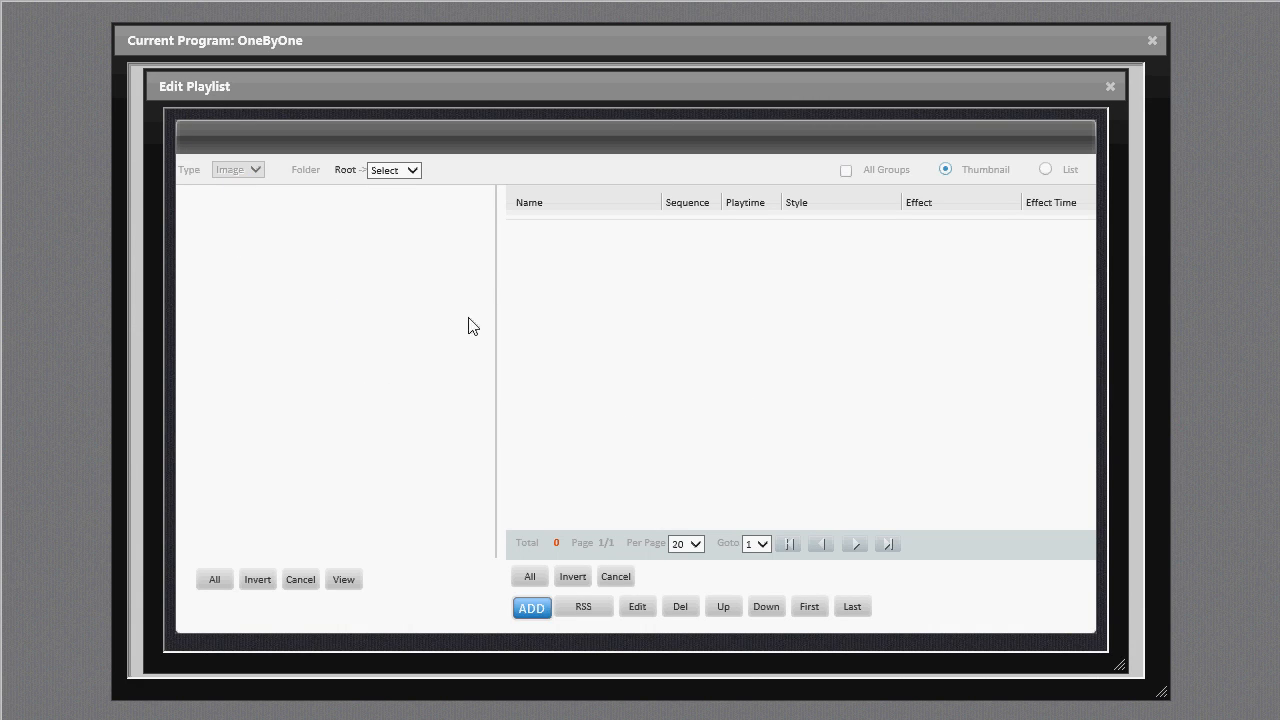
click(408, 171)
click(398, 189)
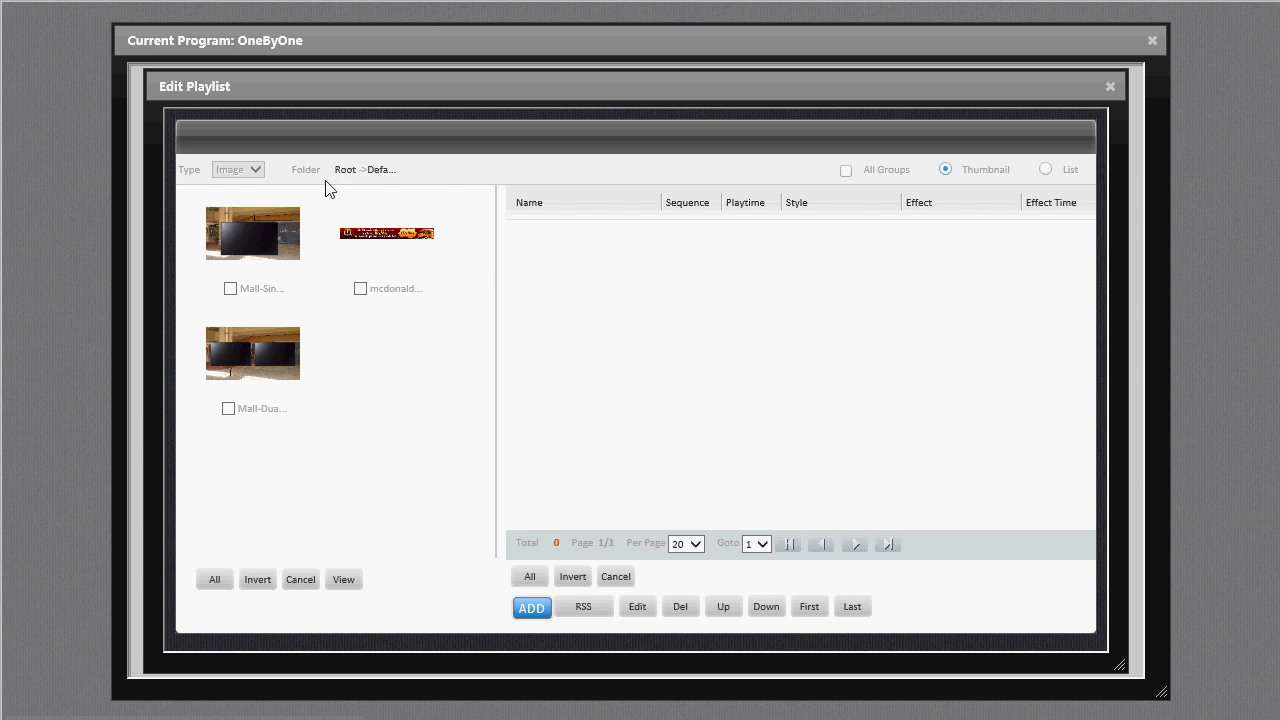
click(230, 288)
click(531, 609)
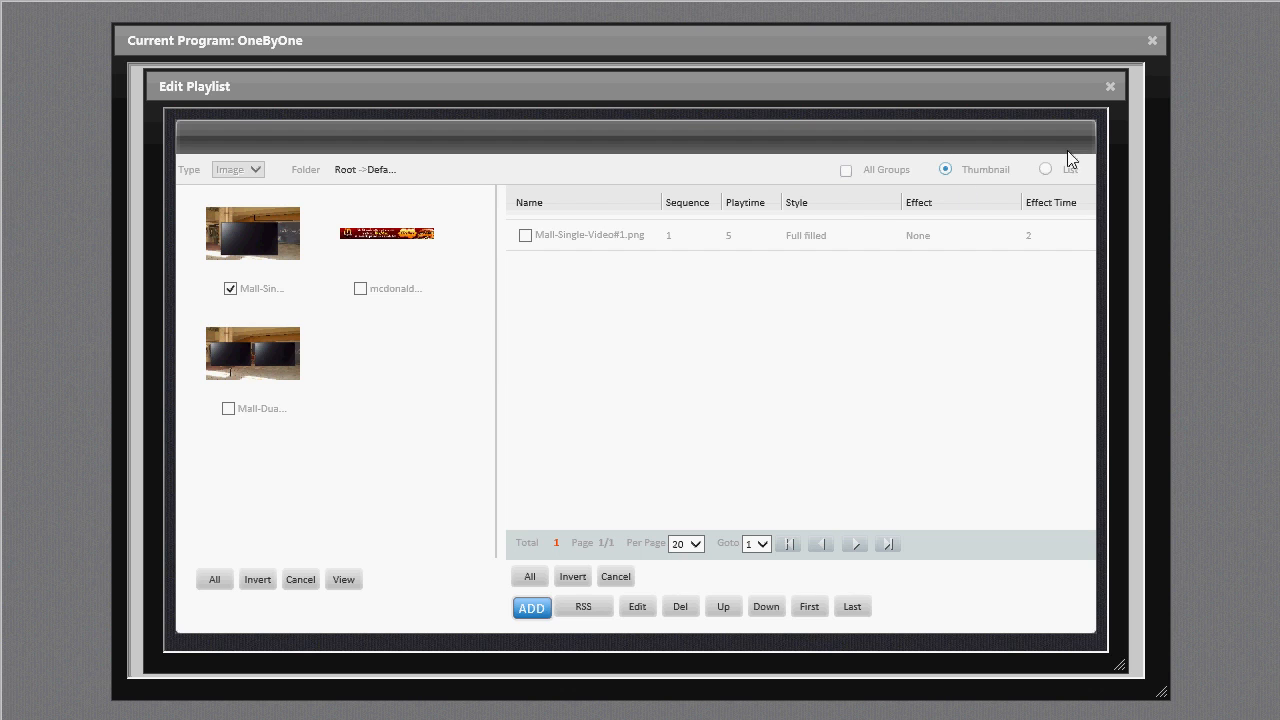
click(1110, 86)
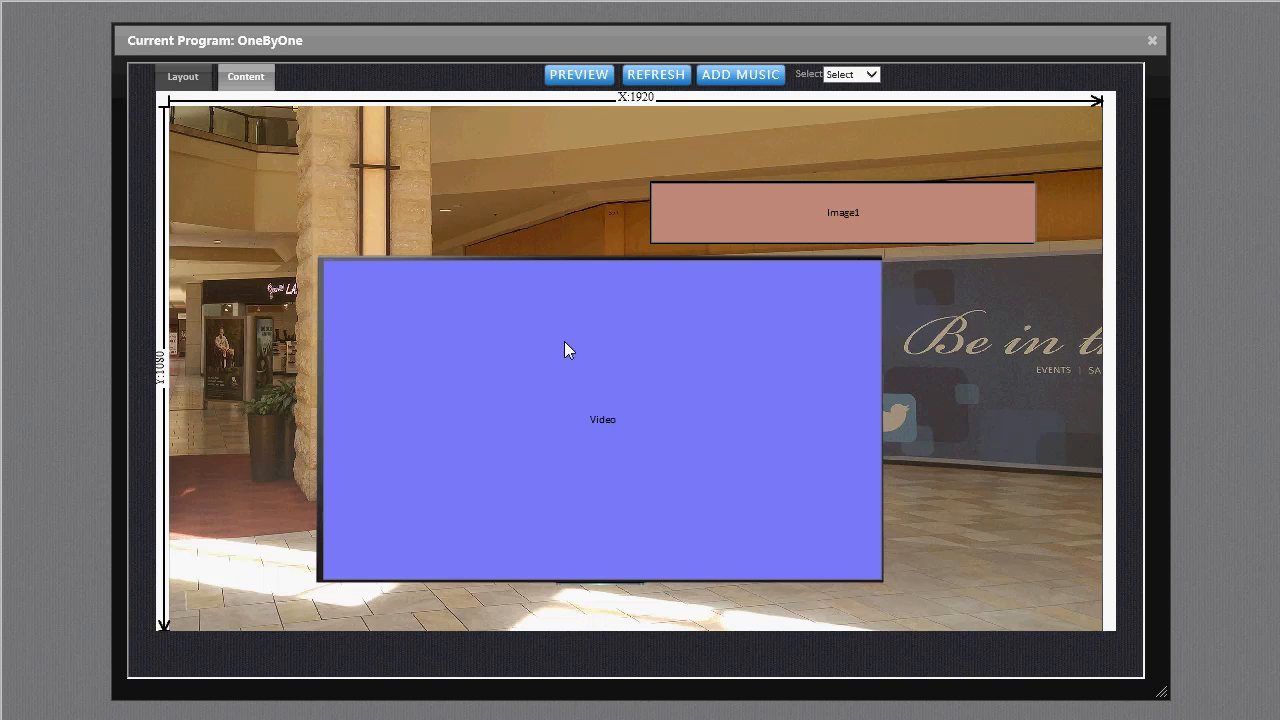
Add "Beer dog ZZZ -1080p.mpg" from the Default folder to the Video area's playlist and refresh the content view
double_click(556, 397)
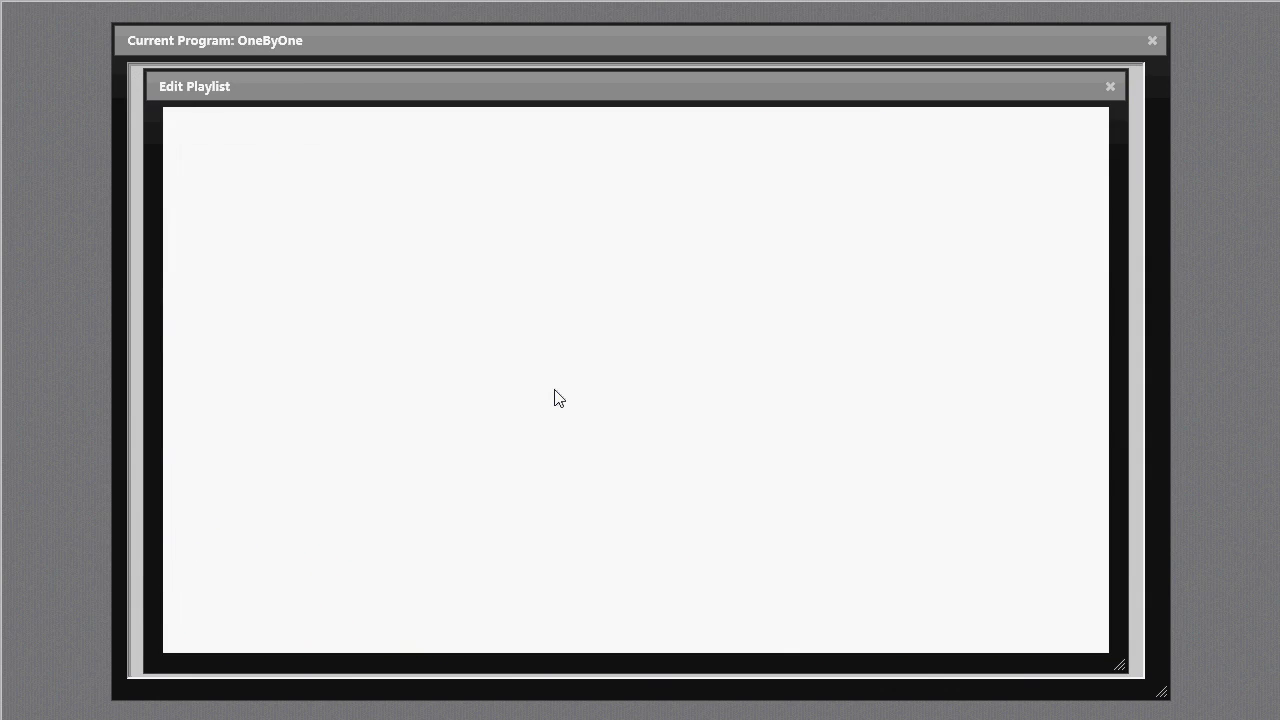
click(414, 172)
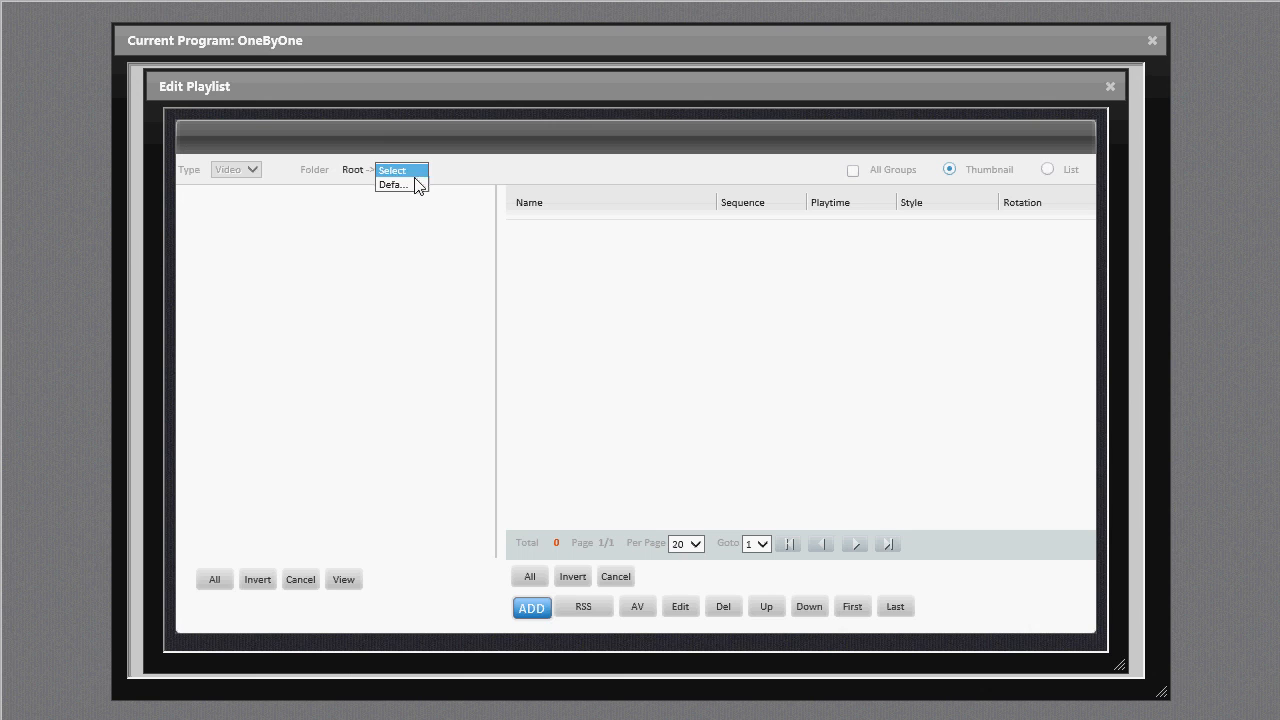
click(403, 188)
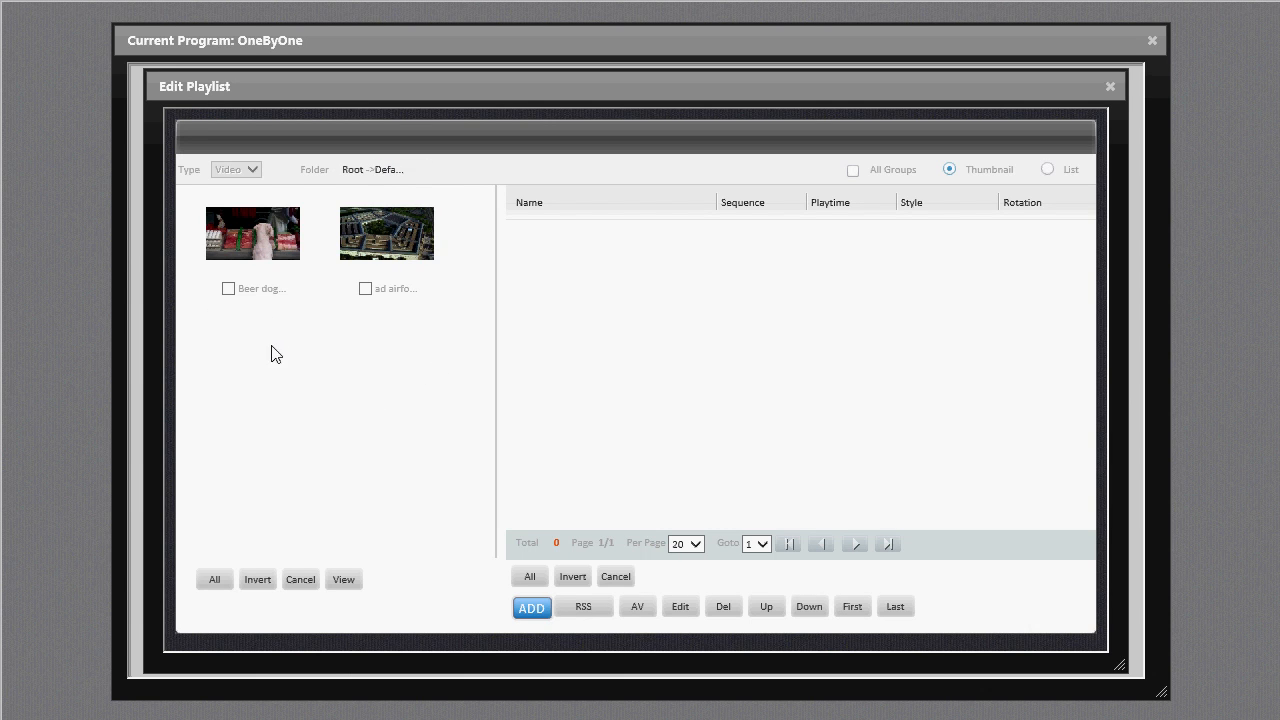
click(228, 288)
click(533, 610)
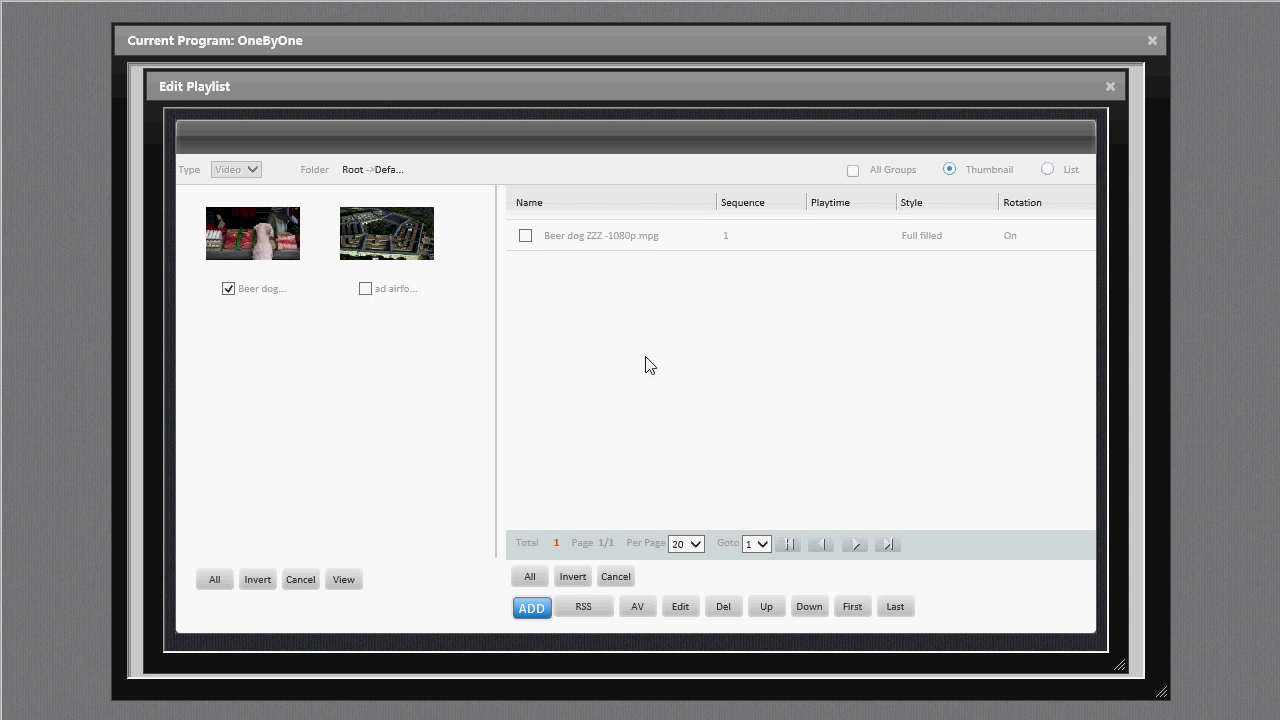
click(1110, 87)
click(656, 78)
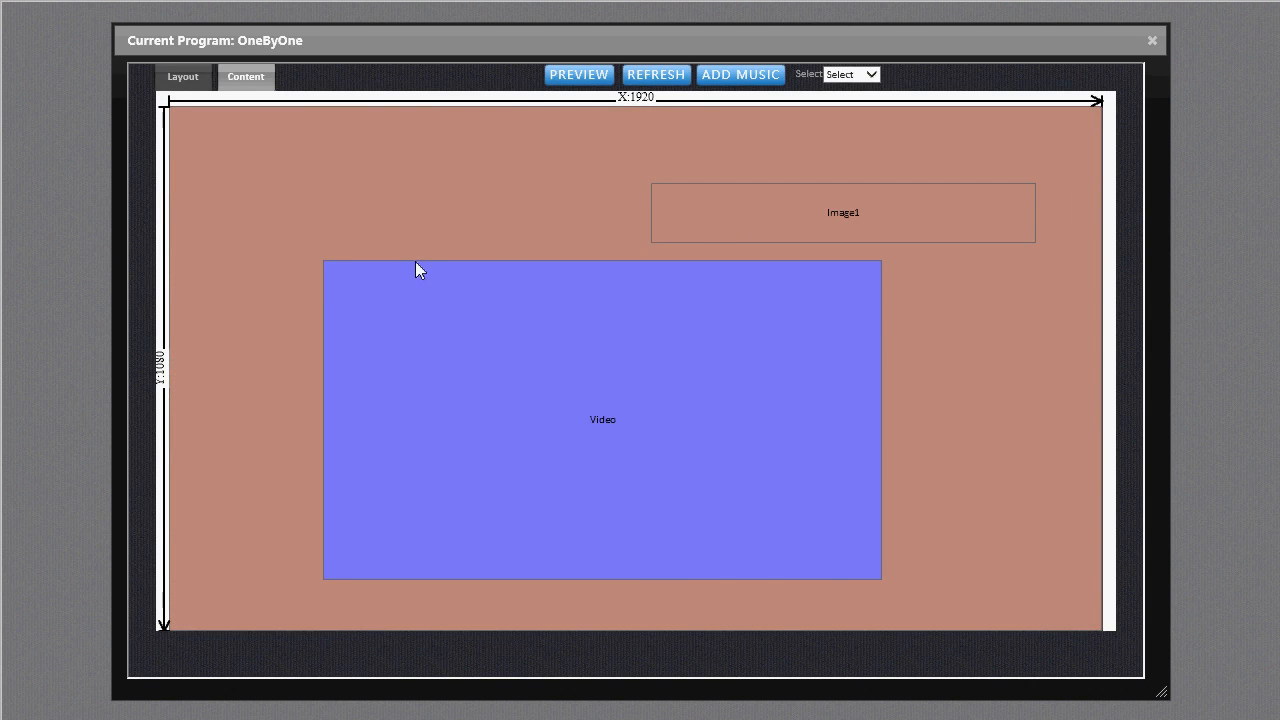
Add mcdonalds728x90.gif from the Default folder to the playlist of the Image1 banner area
double_click(786, 212)
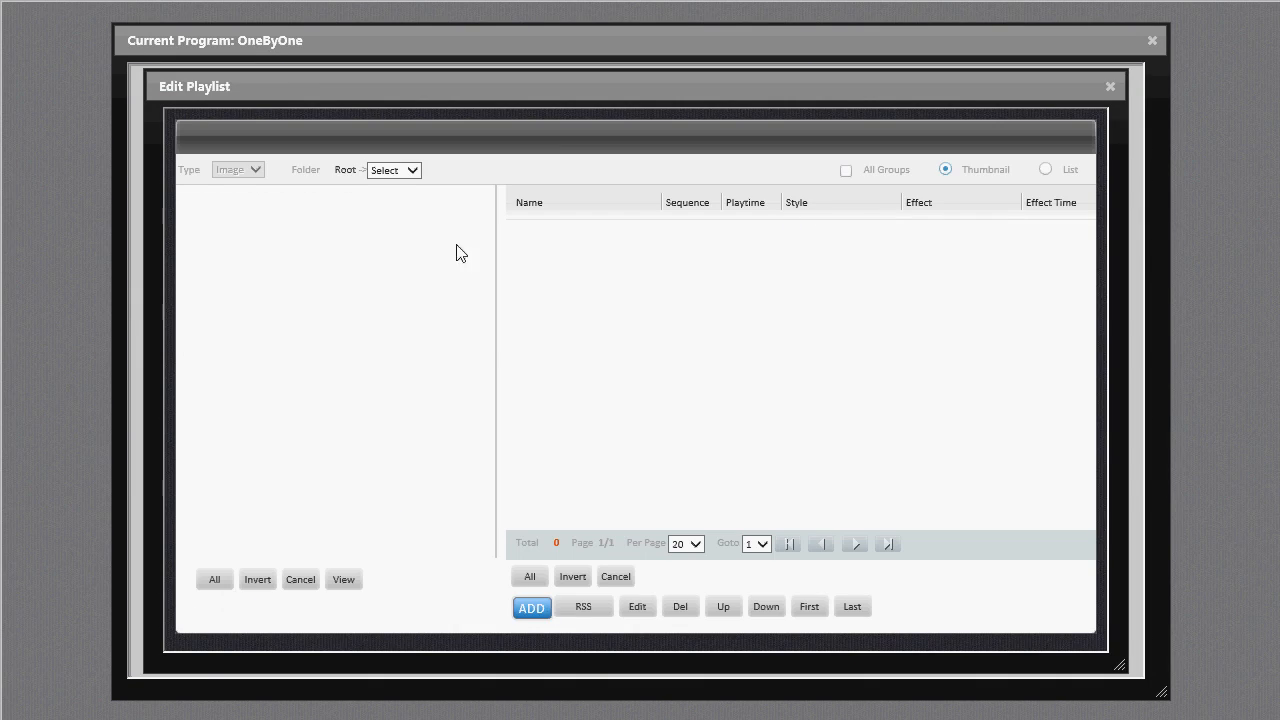
click(402, 170)
click(388, 184)
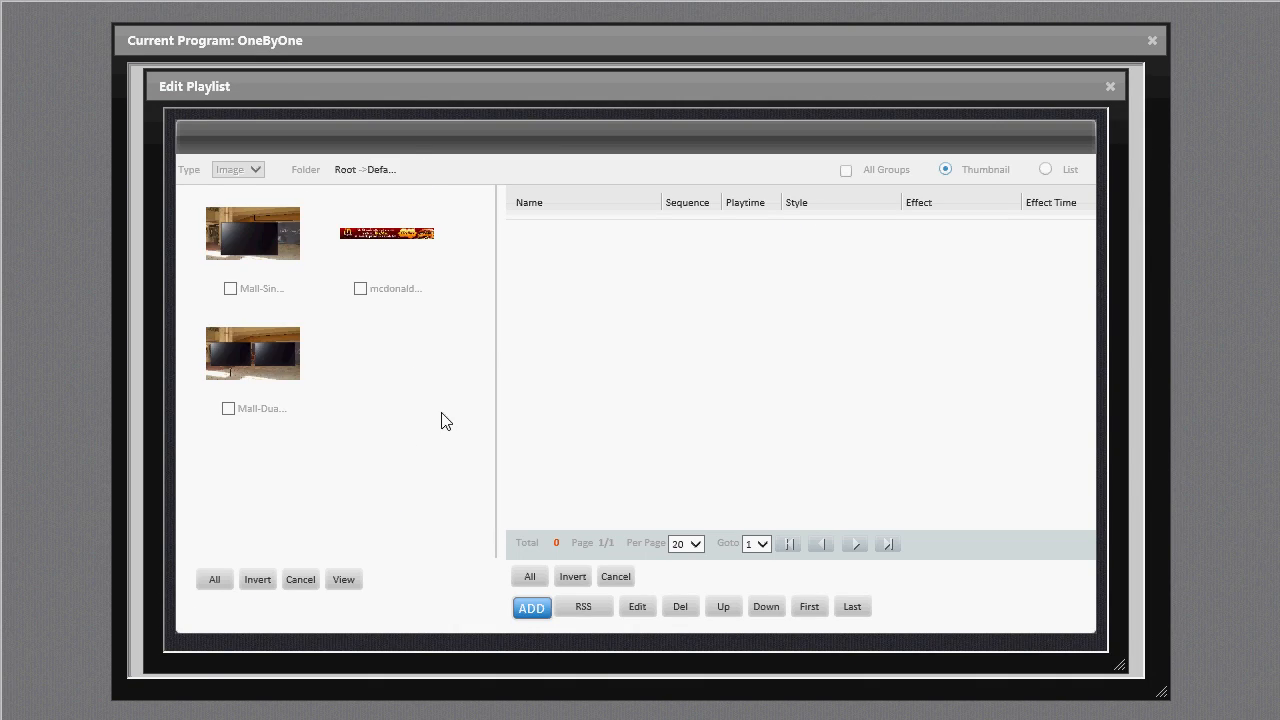
click(360, 288)
click(531, 607)
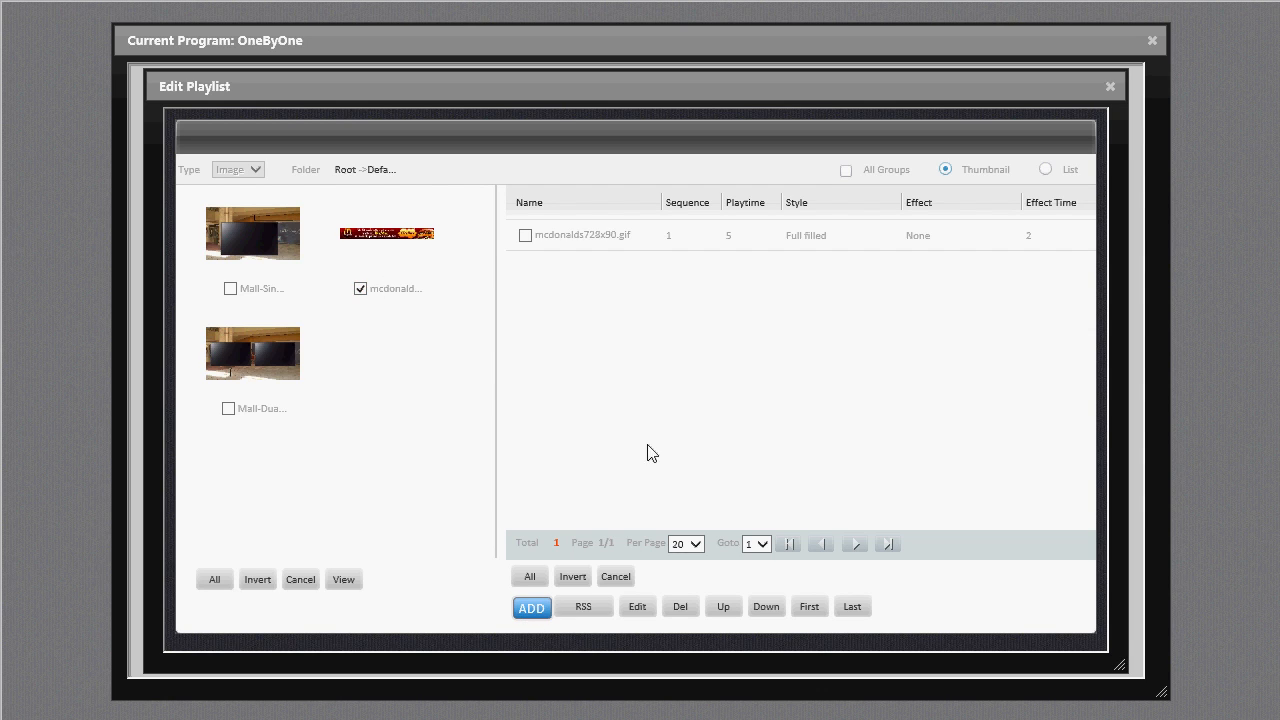
click(1110, 87)
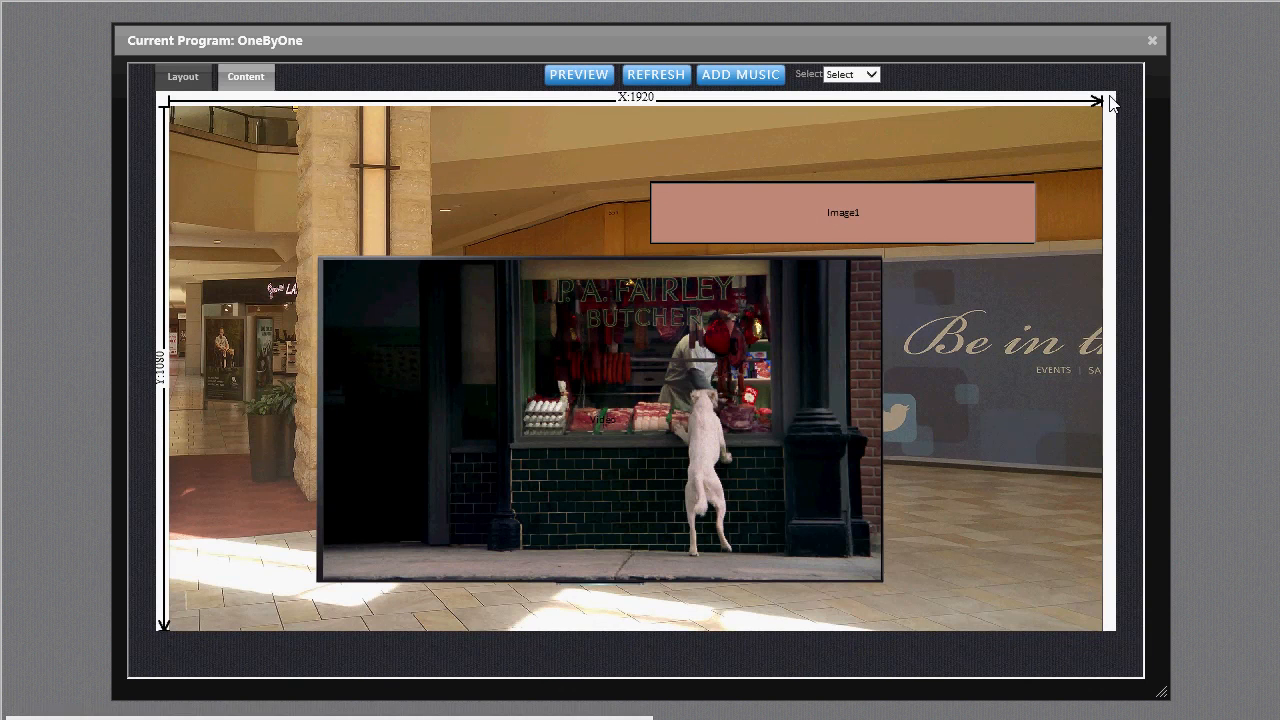
Refresh and close the OneByOne program's content view, and audit the Default loop campaign
click(672, 75)
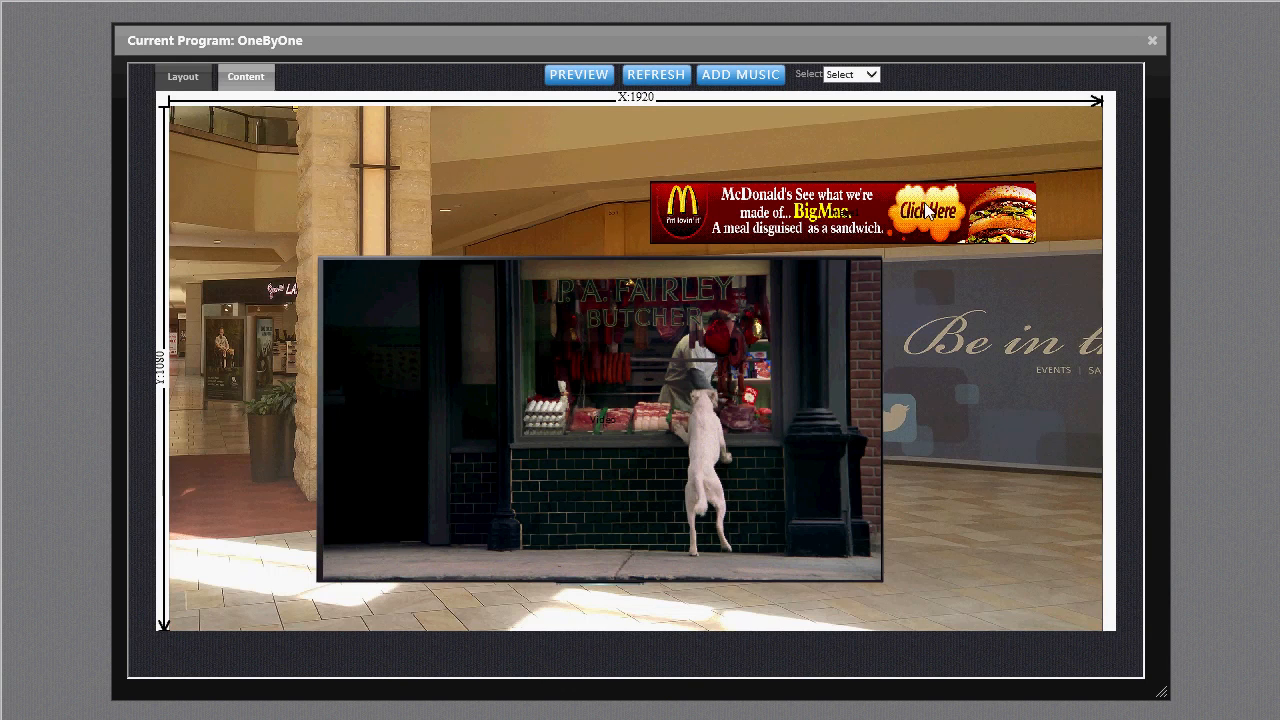
click(1152, 41)
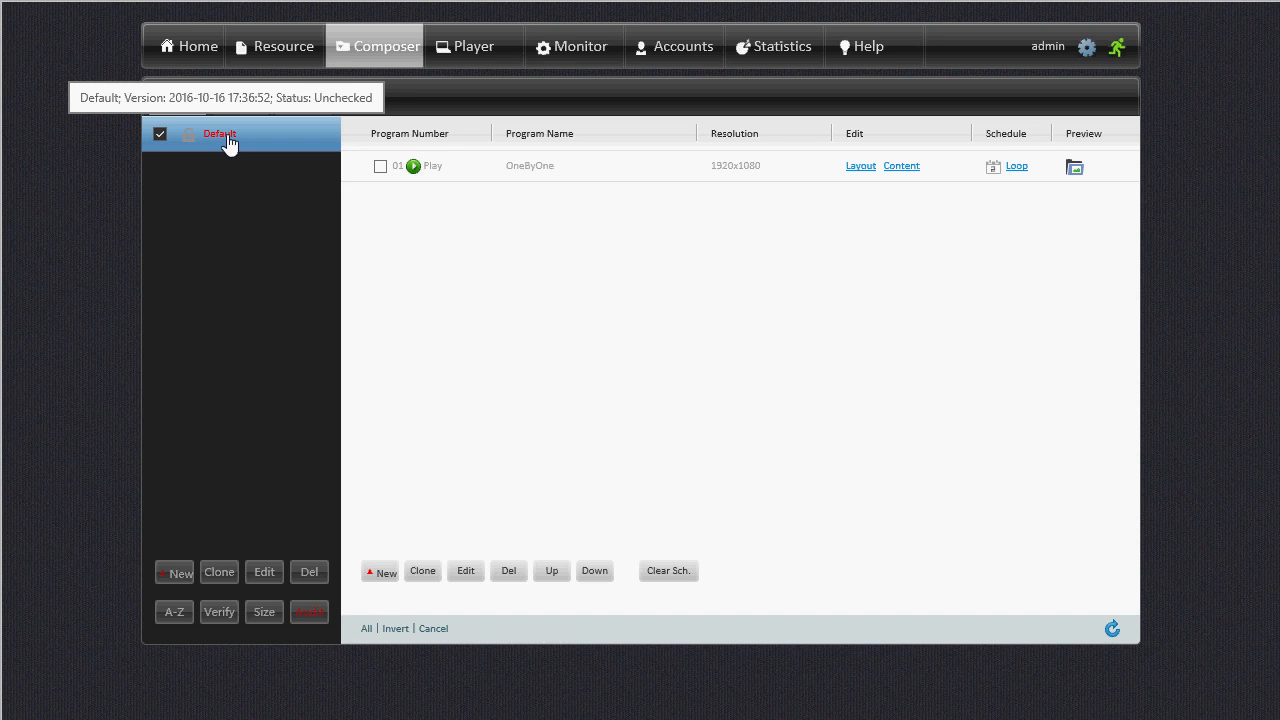
click(312, 615)
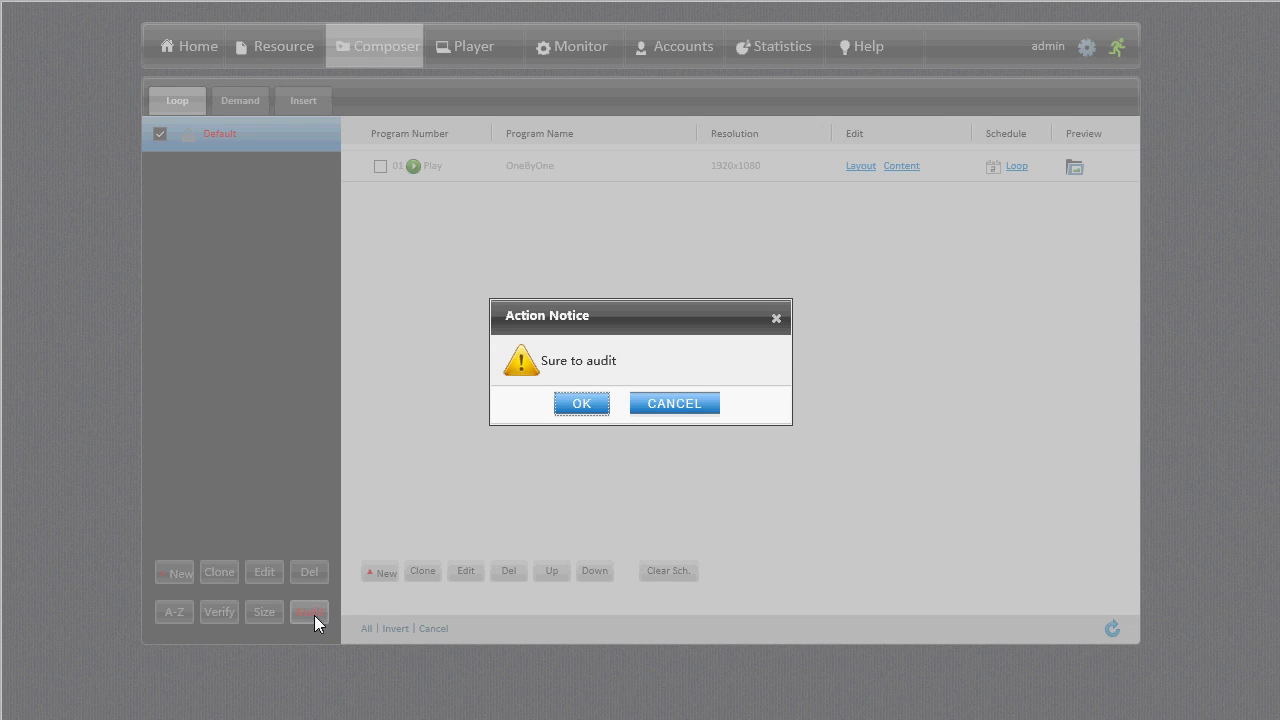
click(588, 408)
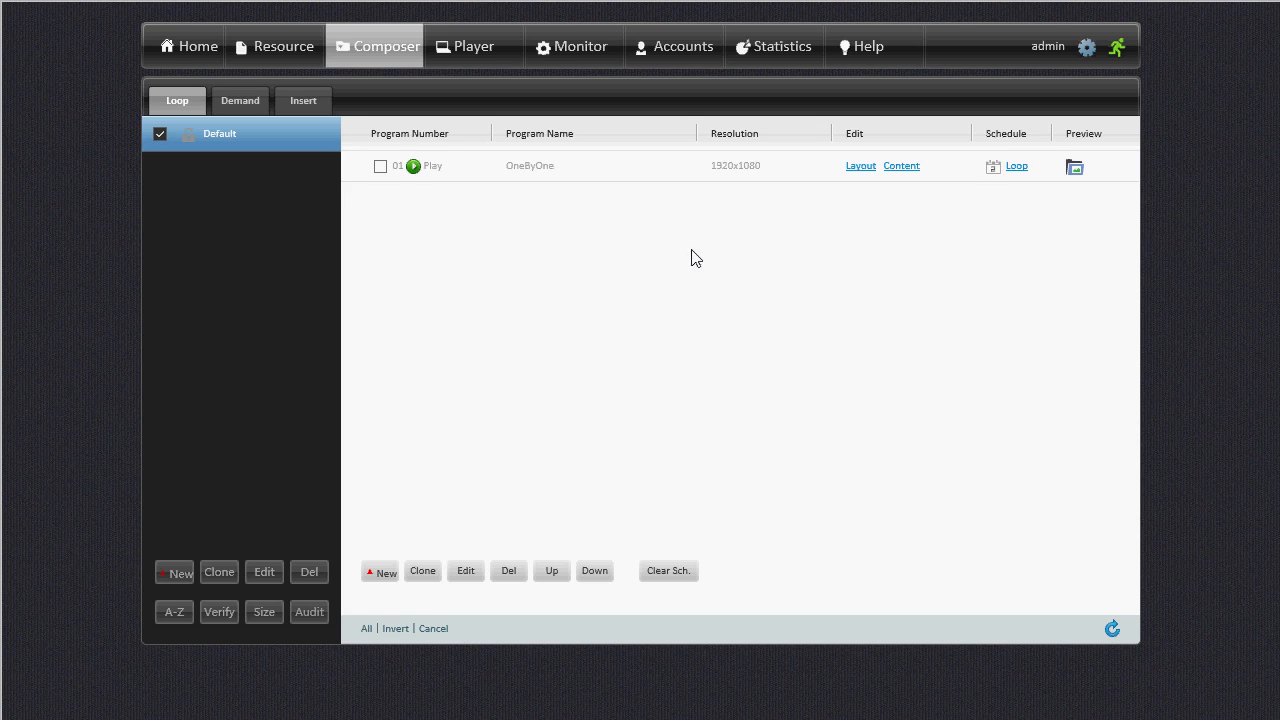
Assign Default as the loop campaign of the only player in the Root Group and close its playlist settings
click(480, 57)
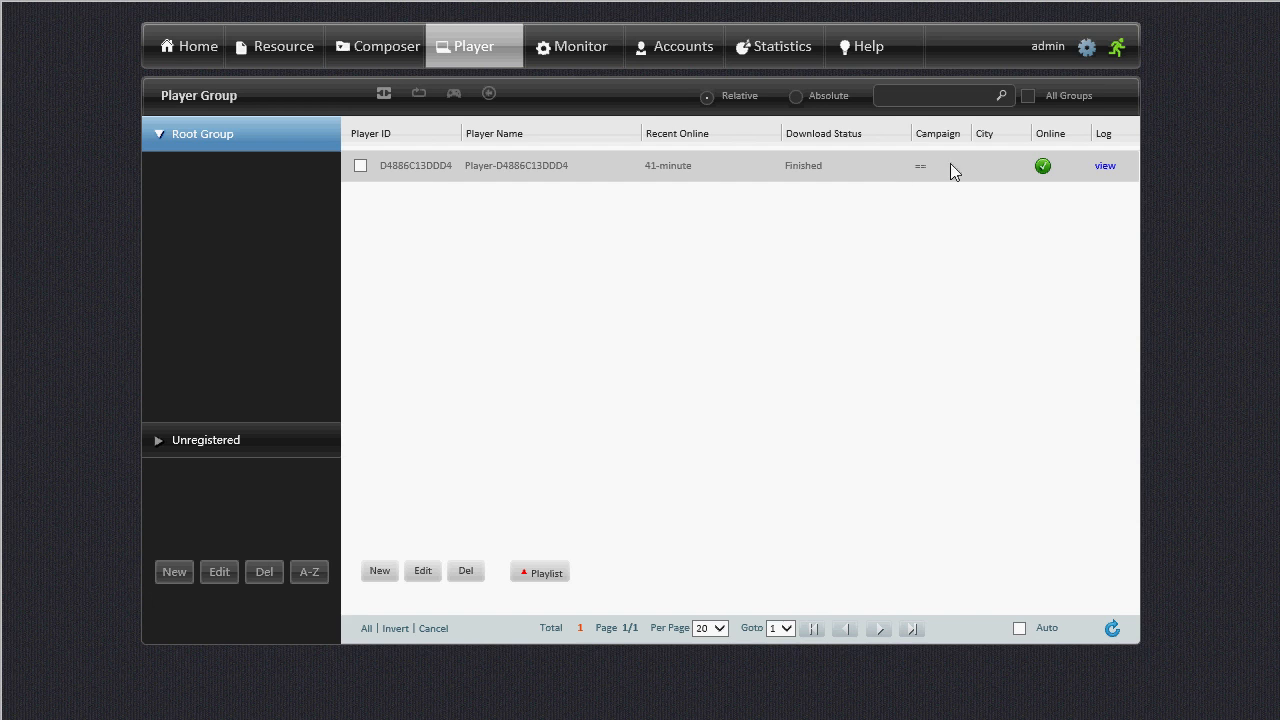
click(360, 165)
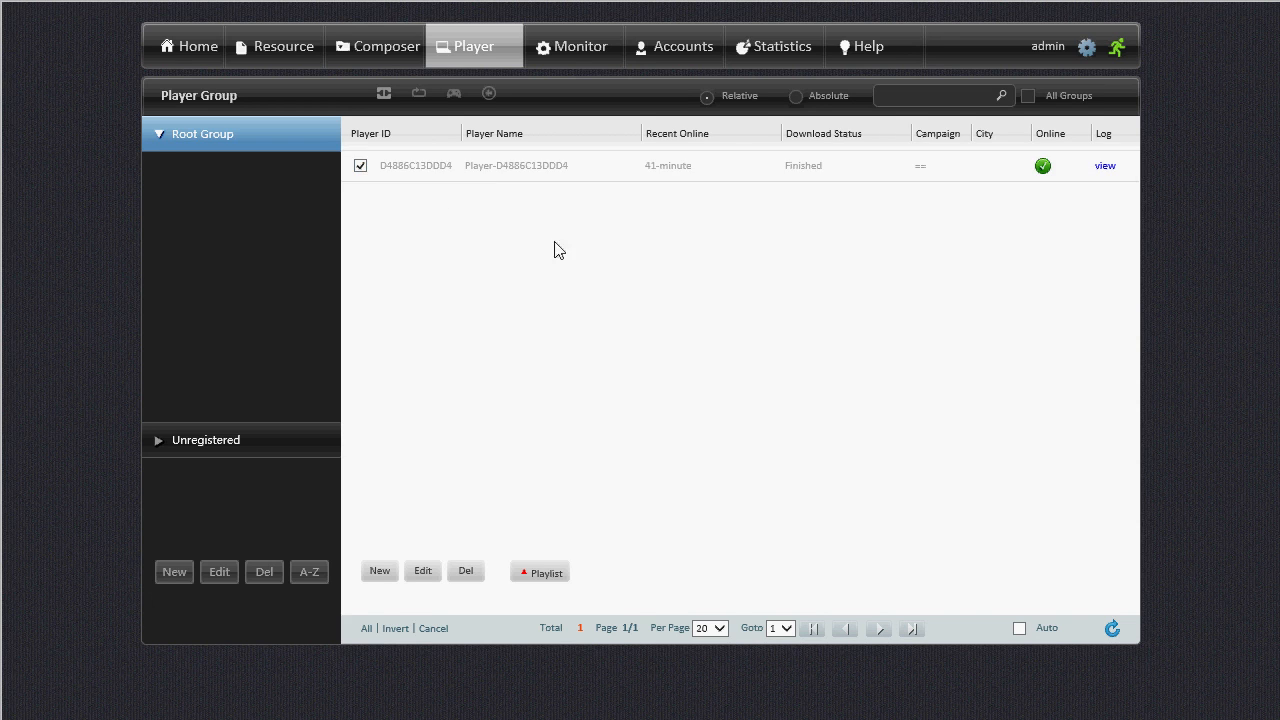
click(543, 573)
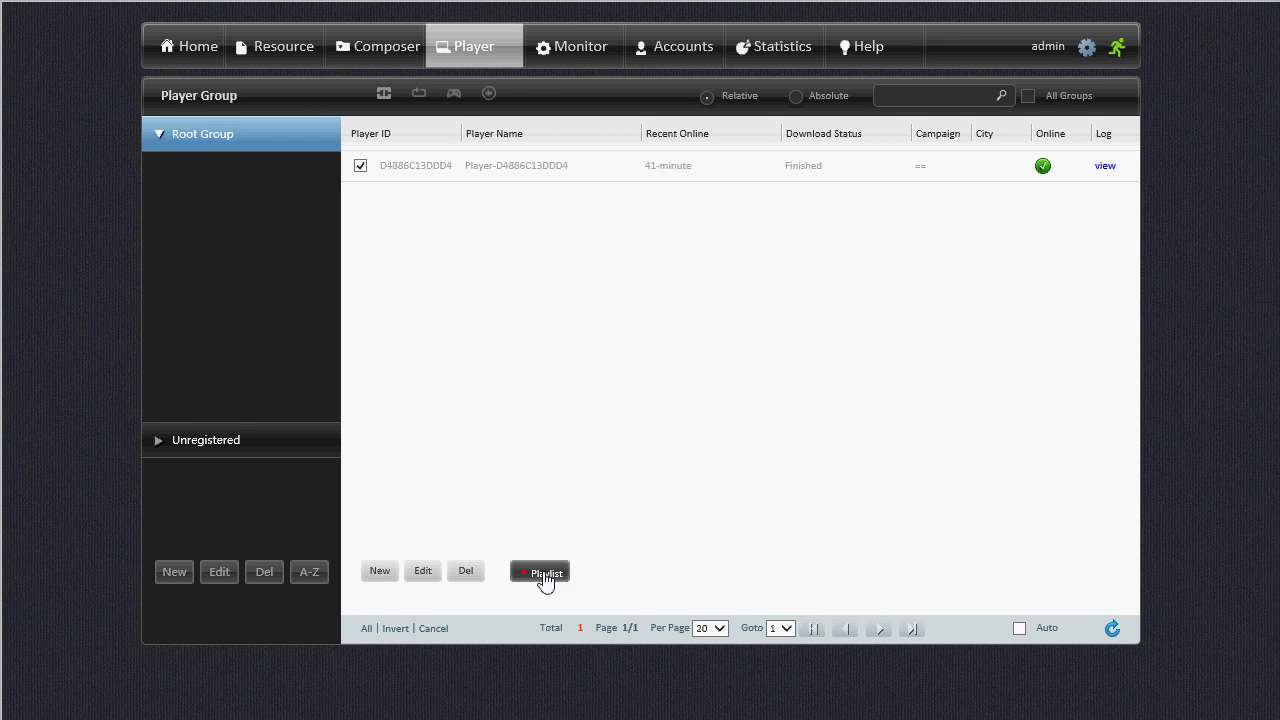
click(484, 334)
click(477, 350)
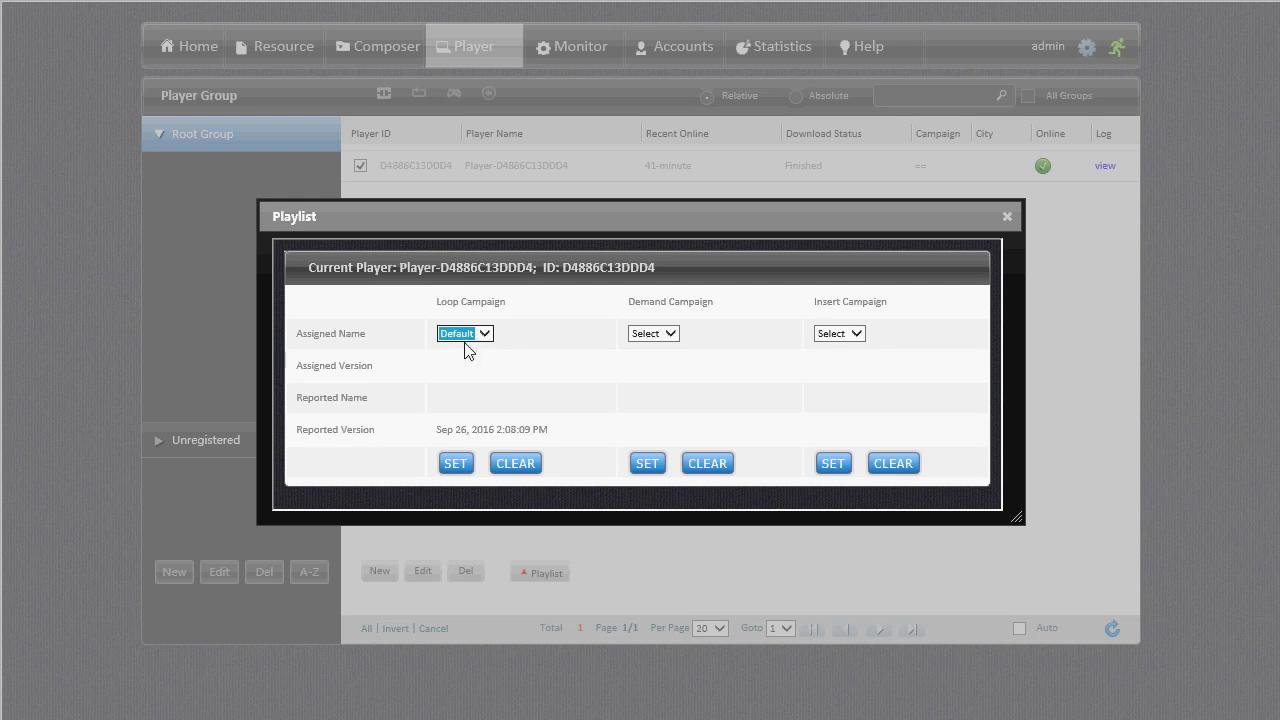
click(452, 464)
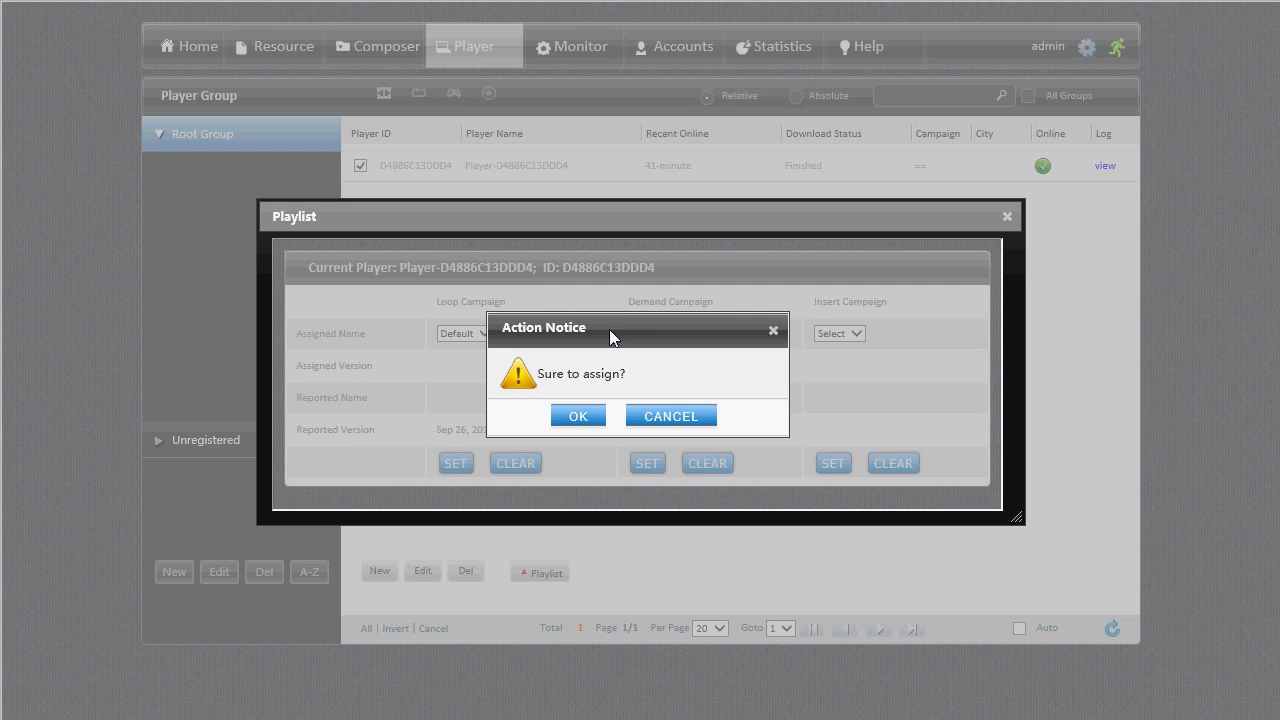
click(575, 415)
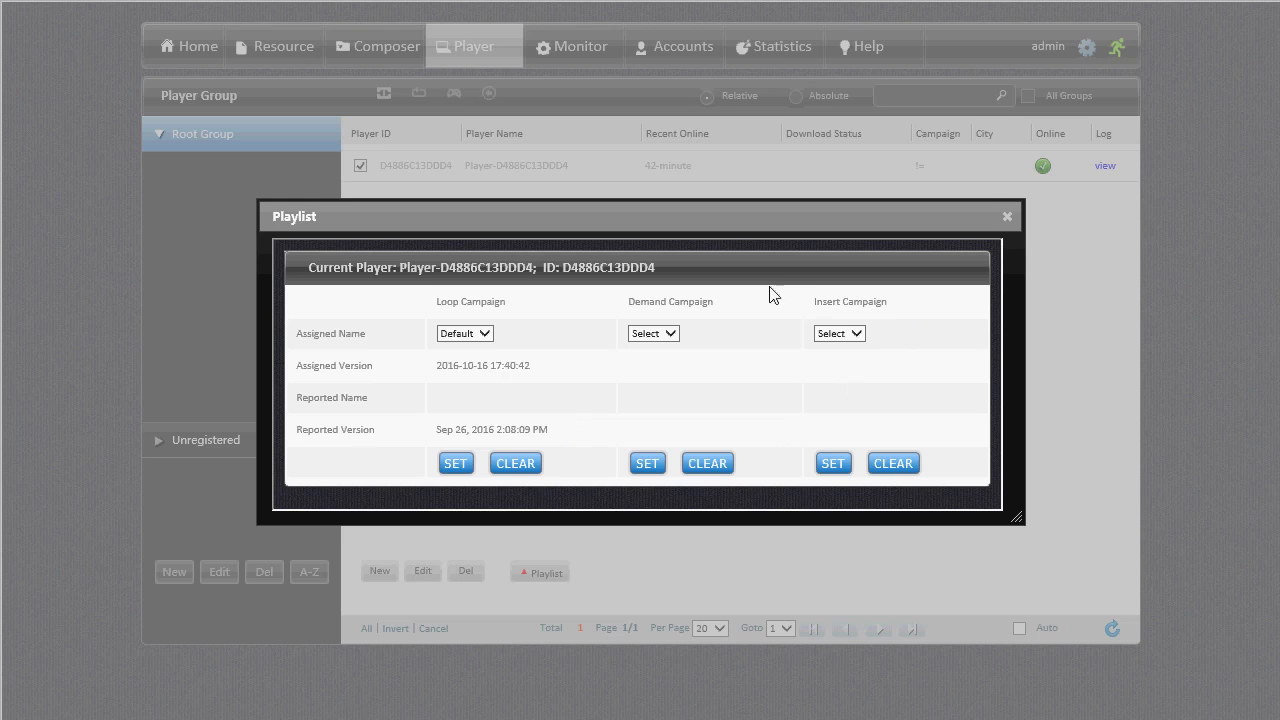
click(1006, 217)
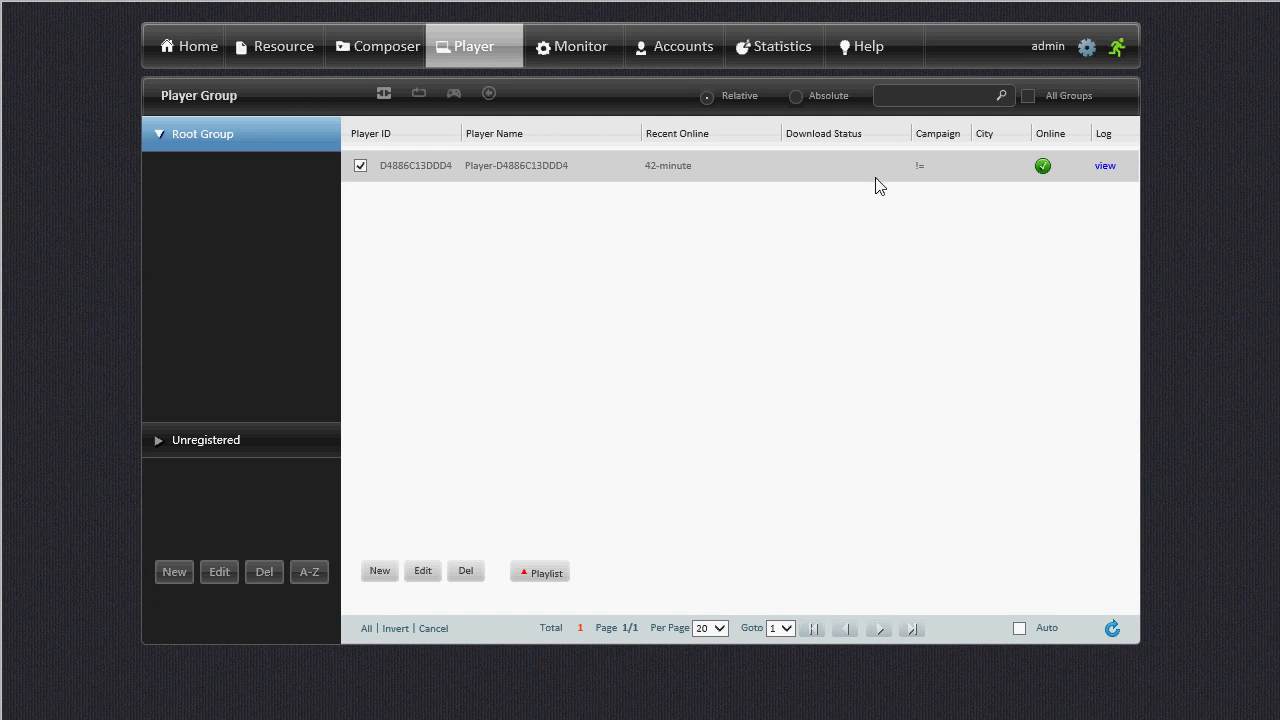
Open the OneByOne program's layout in the composer and preview the program
mouse_move(919, 168)
click(380, 50)
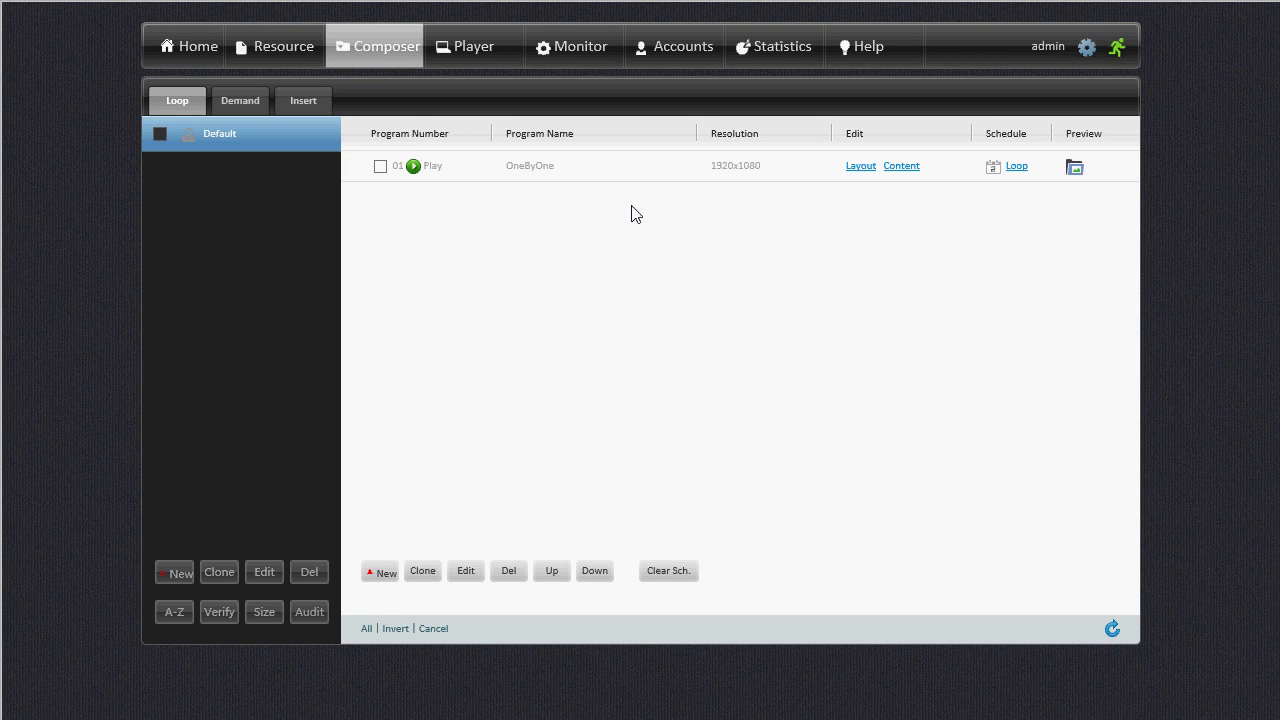
click(860, 168)
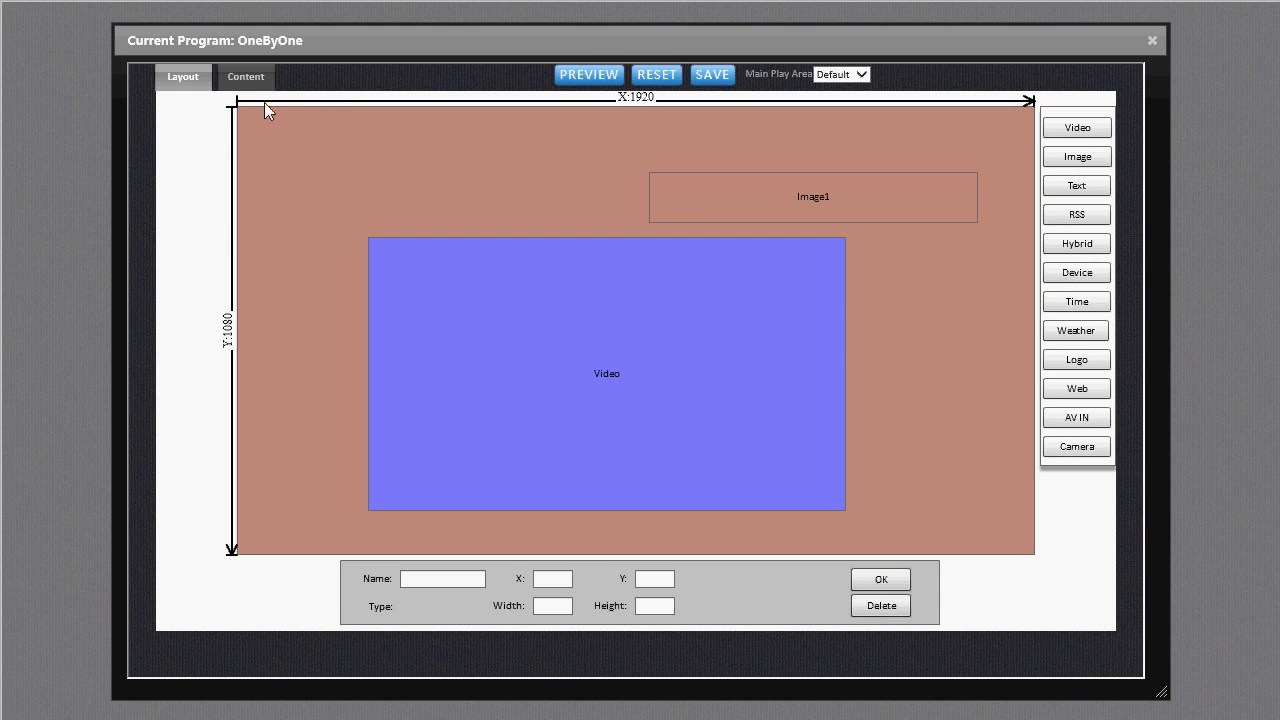
click(592, 75)
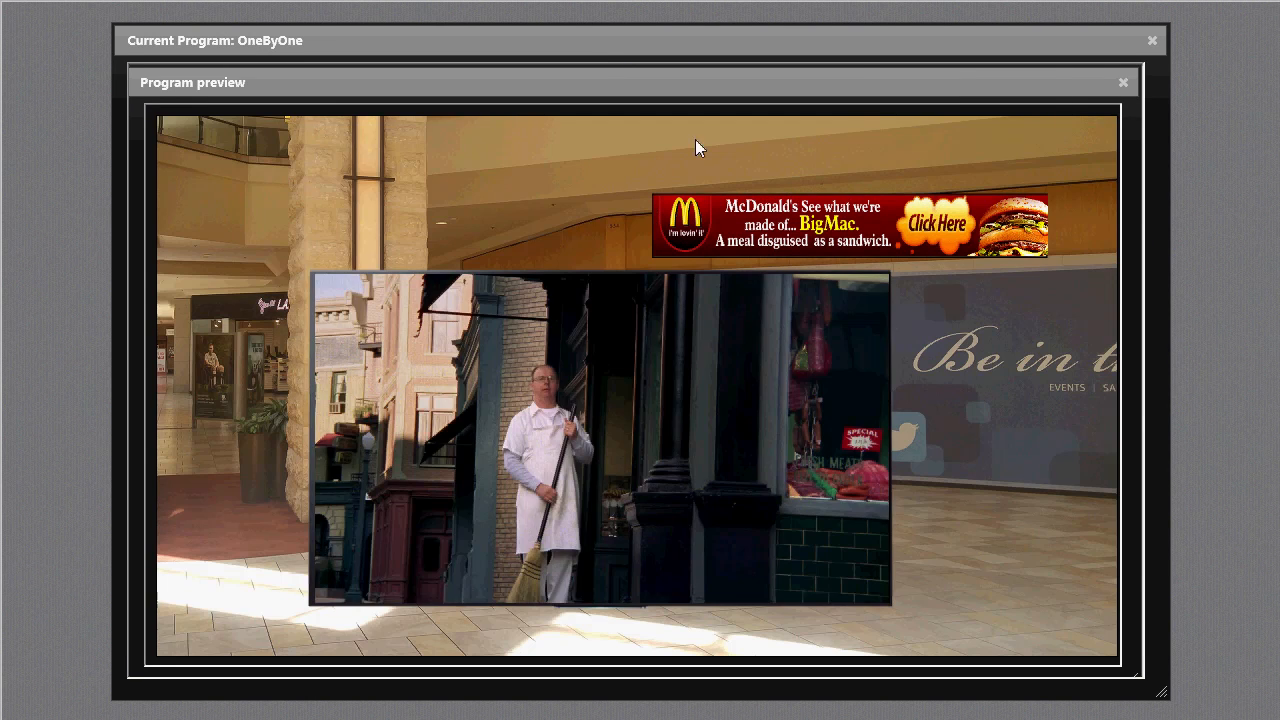
click(1123, 82)
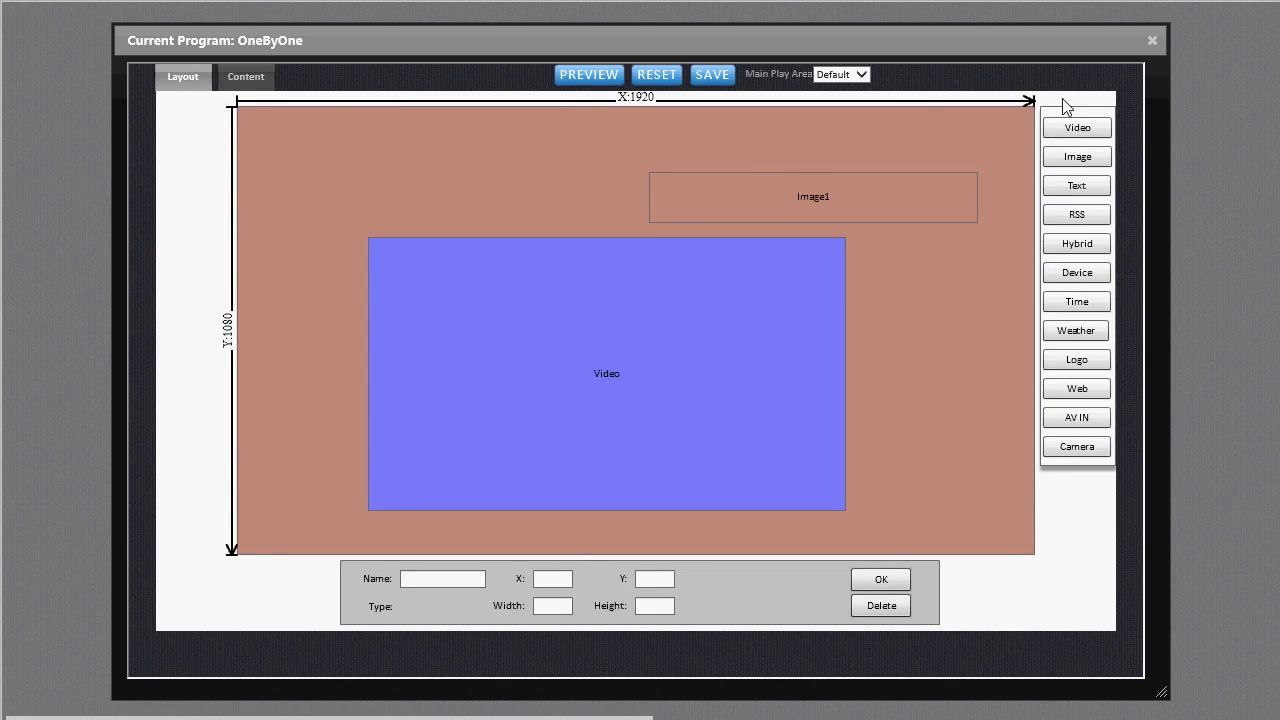
Set Mall-Dual-Video#2.png from the Default folder as the reference background of the full-canvas image area
right_click(336, 178)
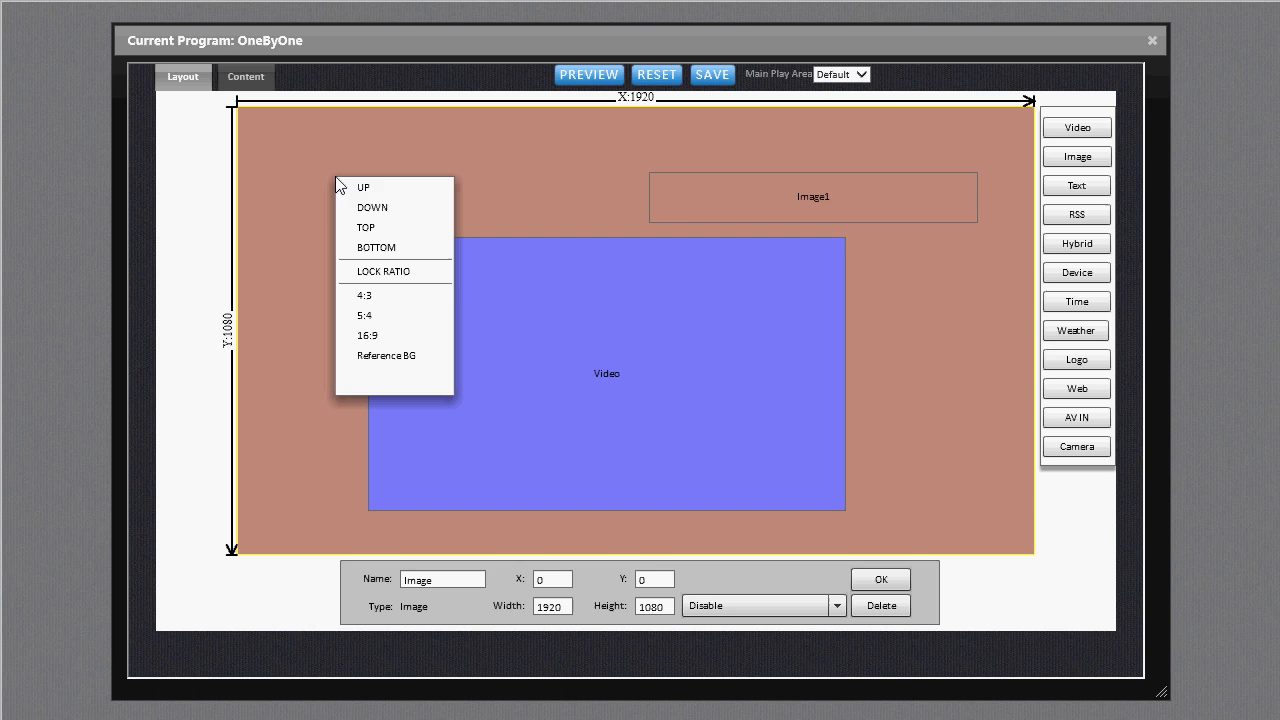
click(391, 356)
click(436, 219)
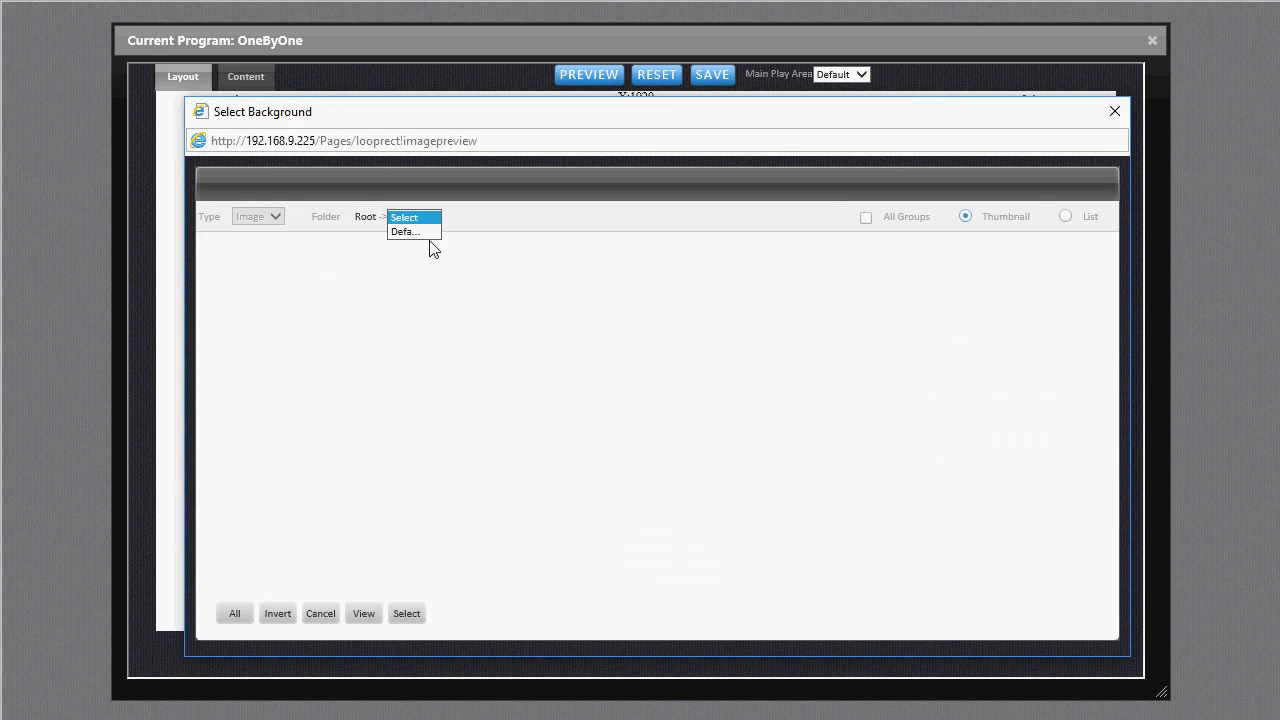
click(416, 232)
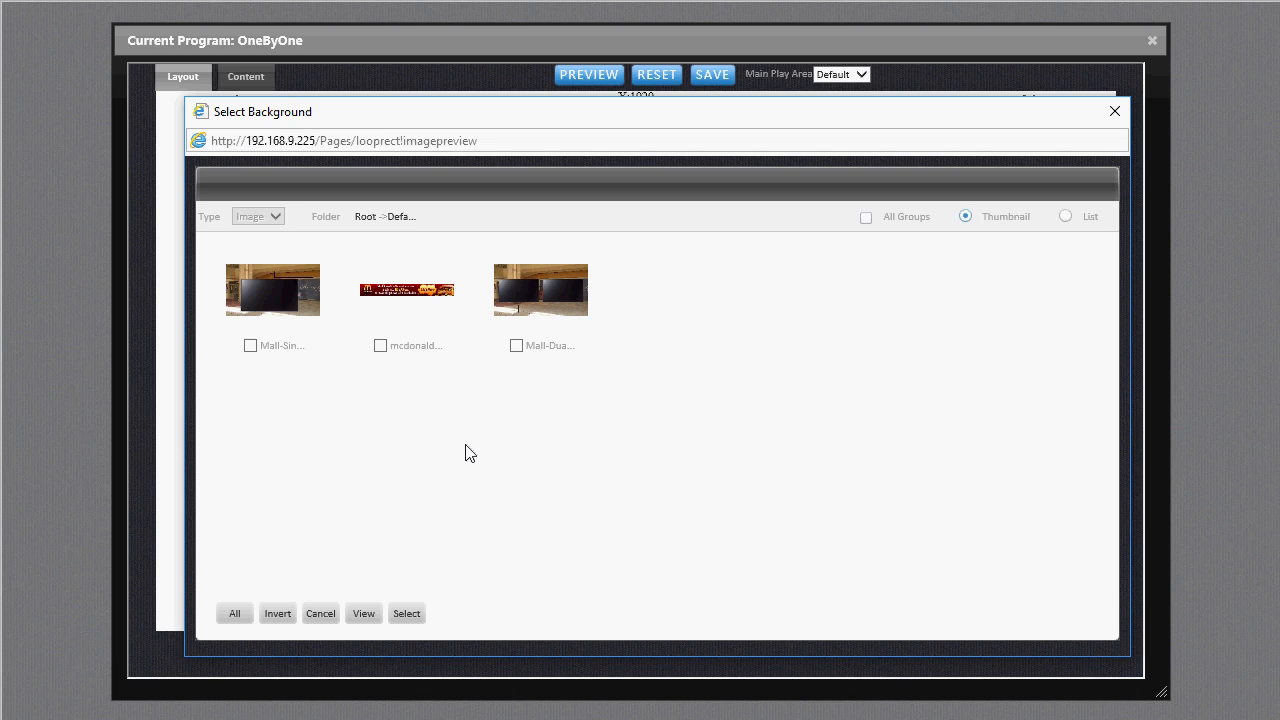
click(516, 346)
click(406, 613)
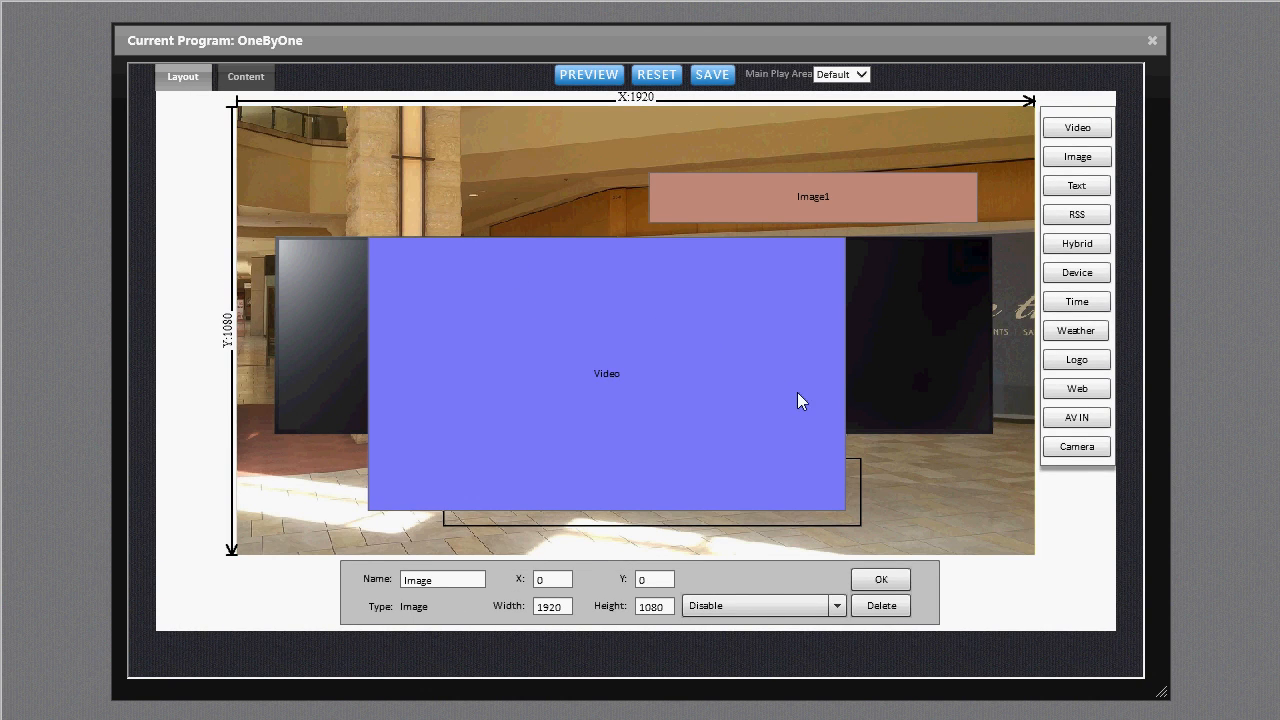
Fit the Video area over the background's left display, at about X 97, Y 318 and 818 × 469 in size
drag(757, 391, 677, 388)
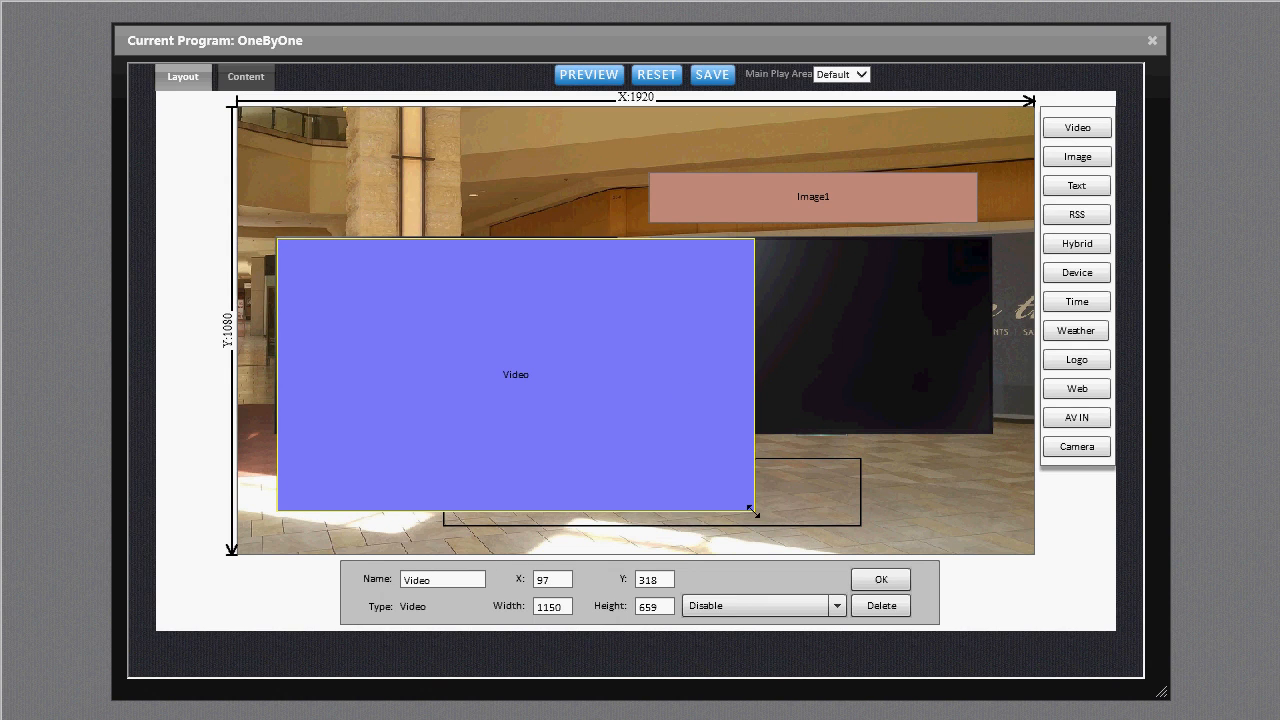
drag(752, 511, 613, 431)
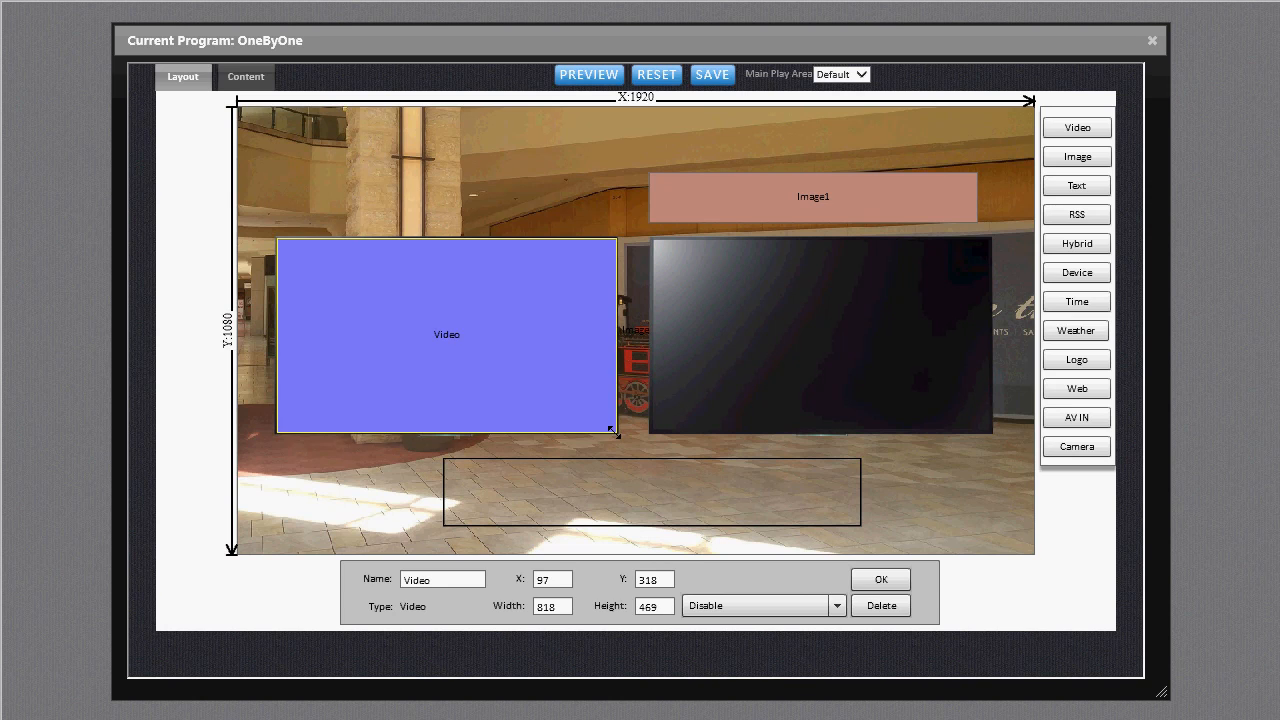
click(806, 378)
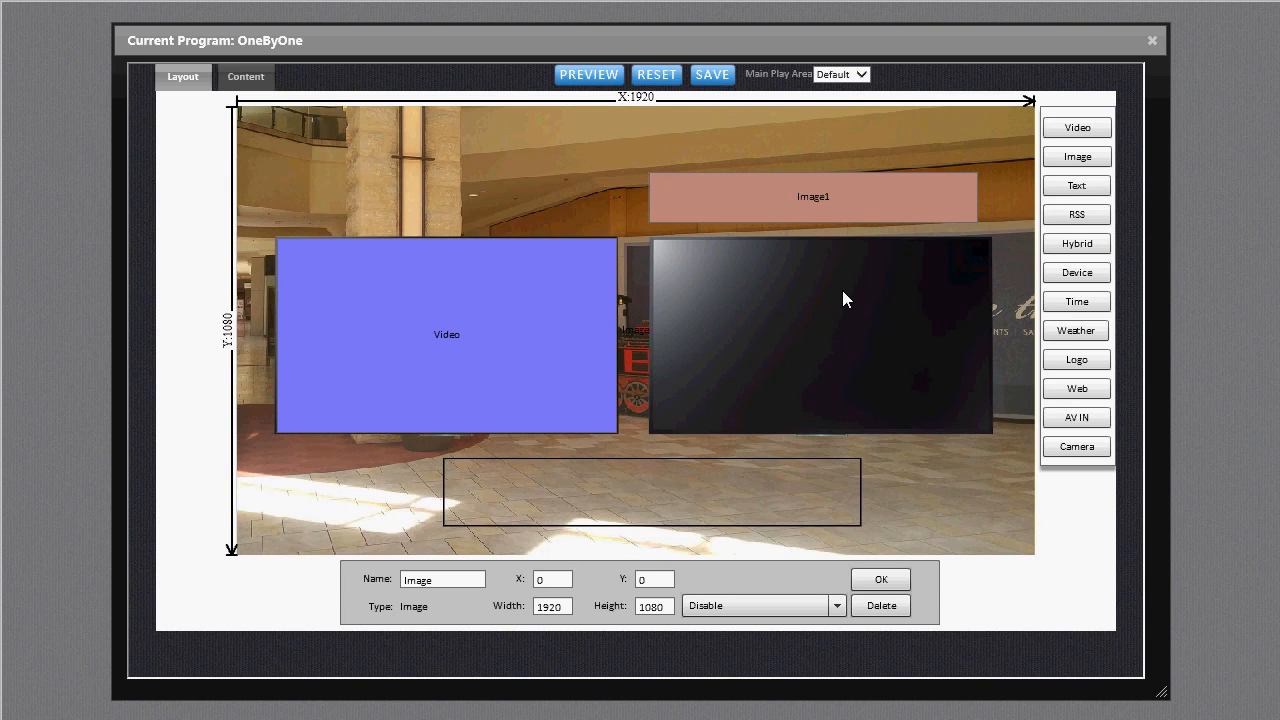
Add a second video area over the background's right display, about 815 × 465 at X 999, Y 320
click(1077, 128)
drag(336, 180, 703, 275)
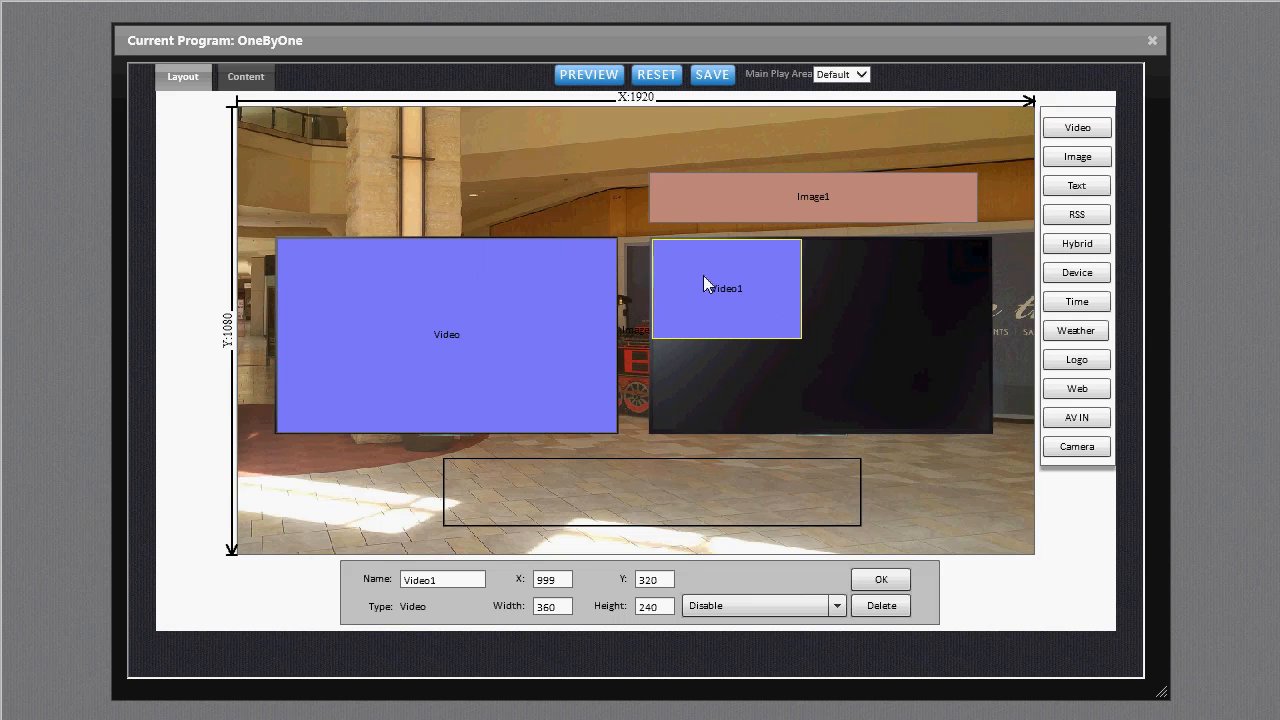
drag(799, 339, 990, 430)
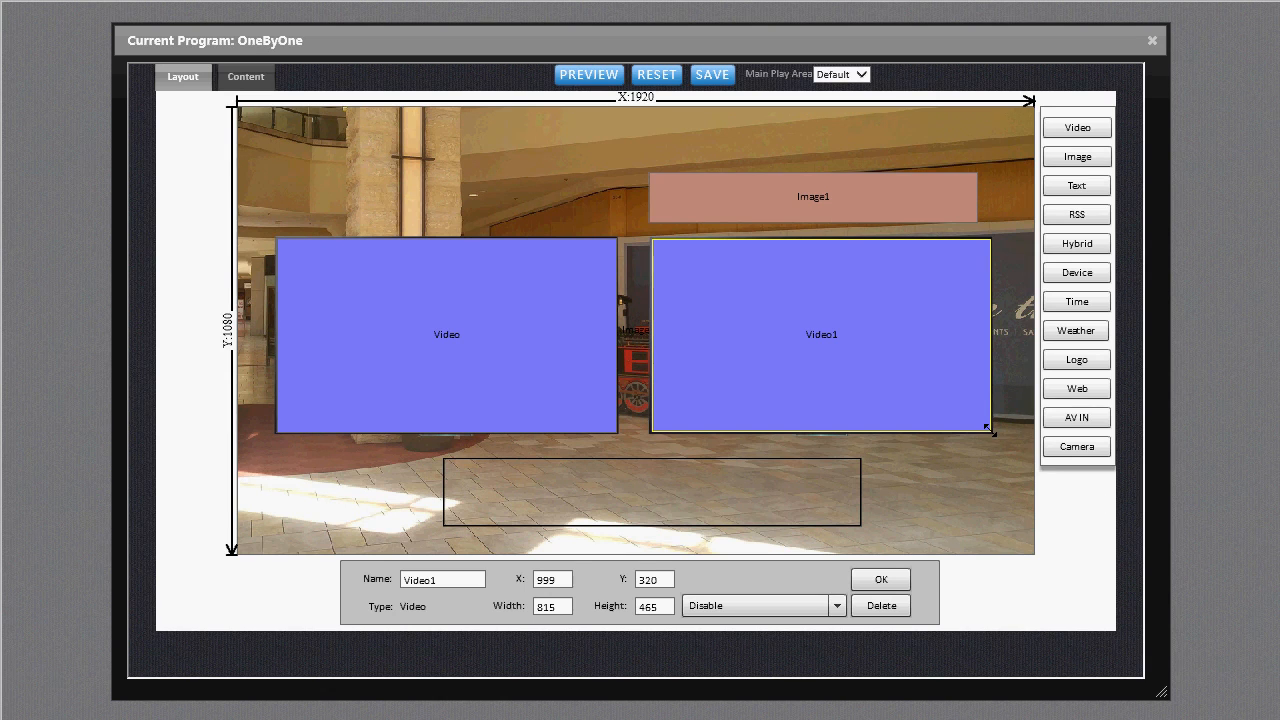
Fit the Image1 area over the outlined lower banner, about 1004 × 159 at X 498, Y 852, and save the layout
drag(860, 195, 656, 489)
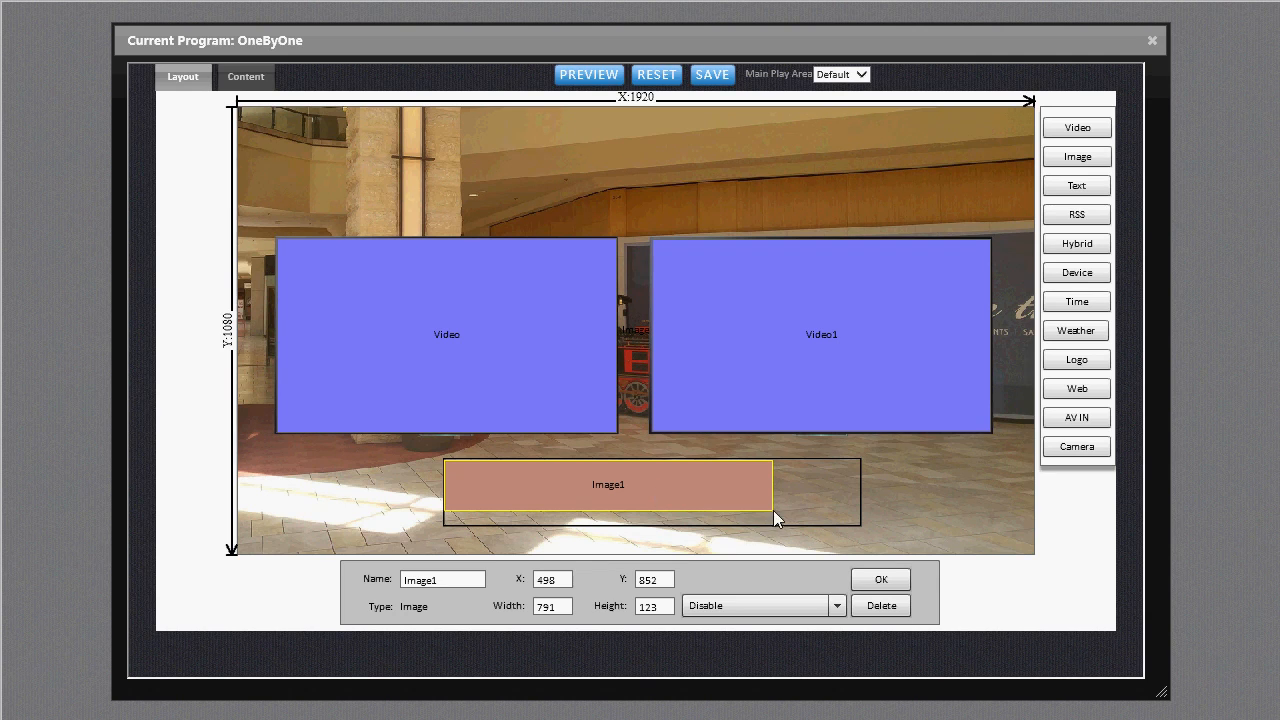
drag(772, 510, 857, 522)
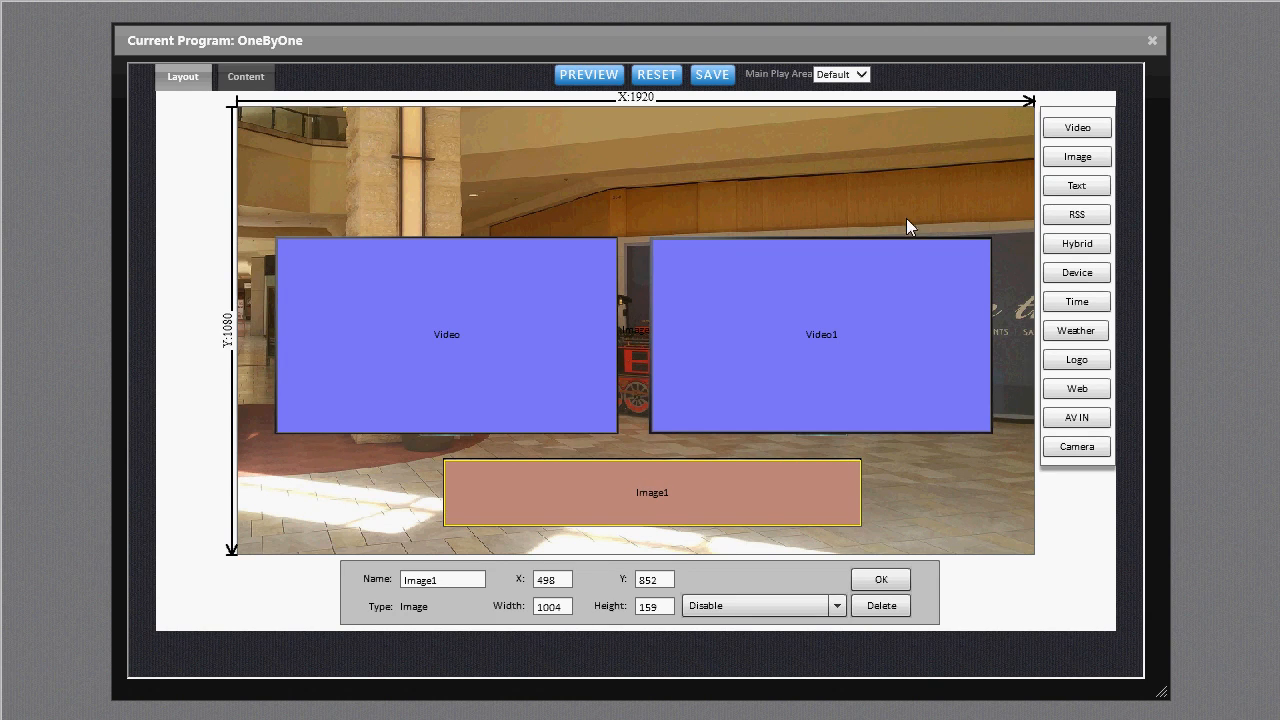
click(712, 76)
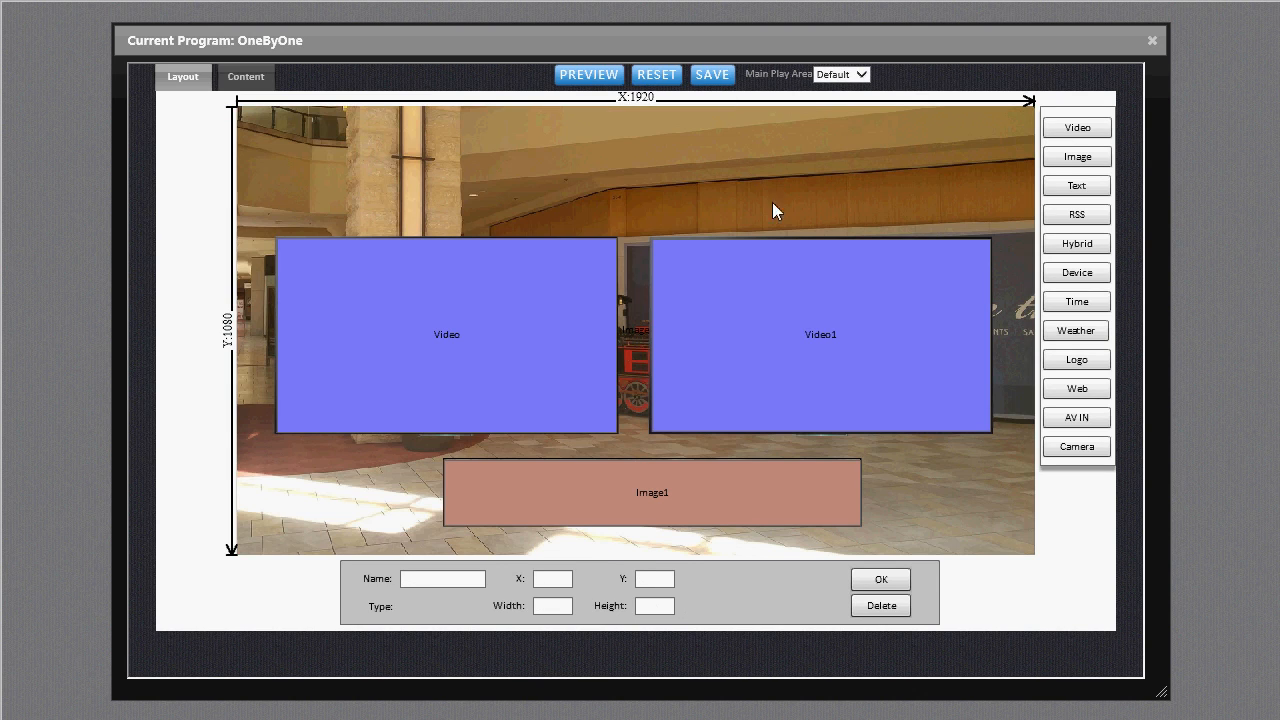
Add Mall-Dual-Video#2.png from the Default folder to the playlist of the full-canvas image area in the content view
click(256, 84)
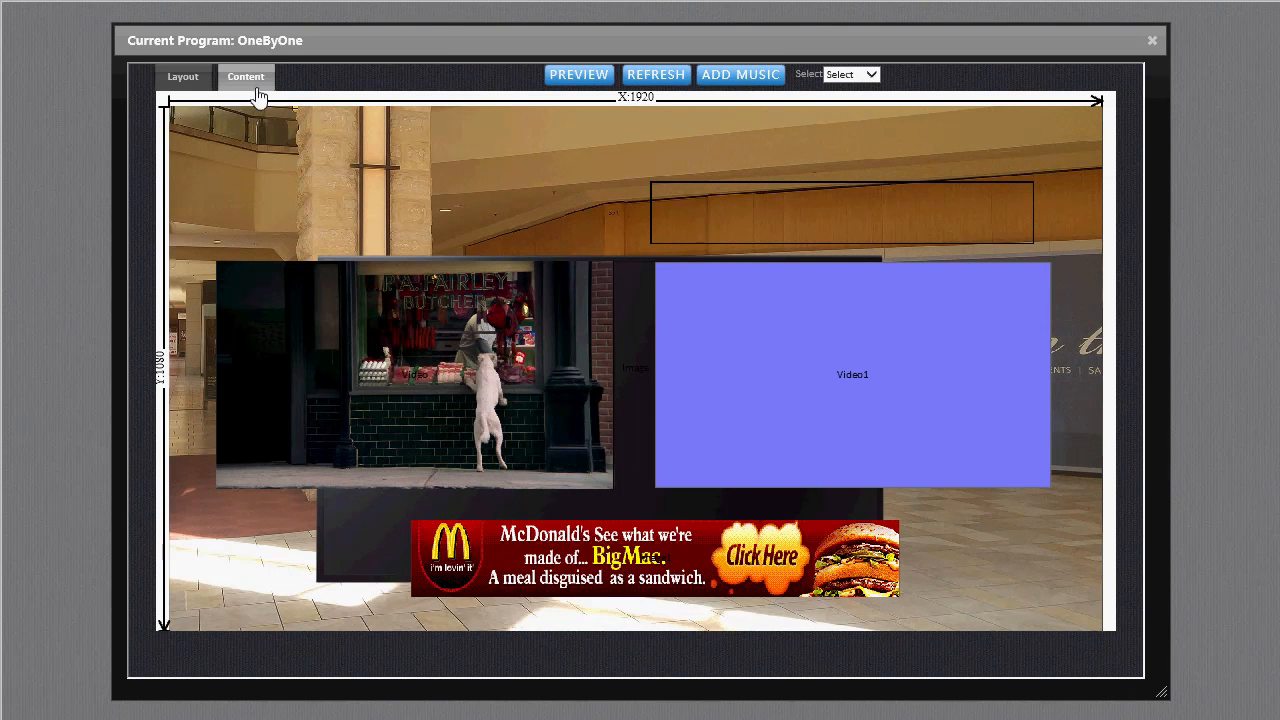
click(660, 78)
double_click(334, 152)
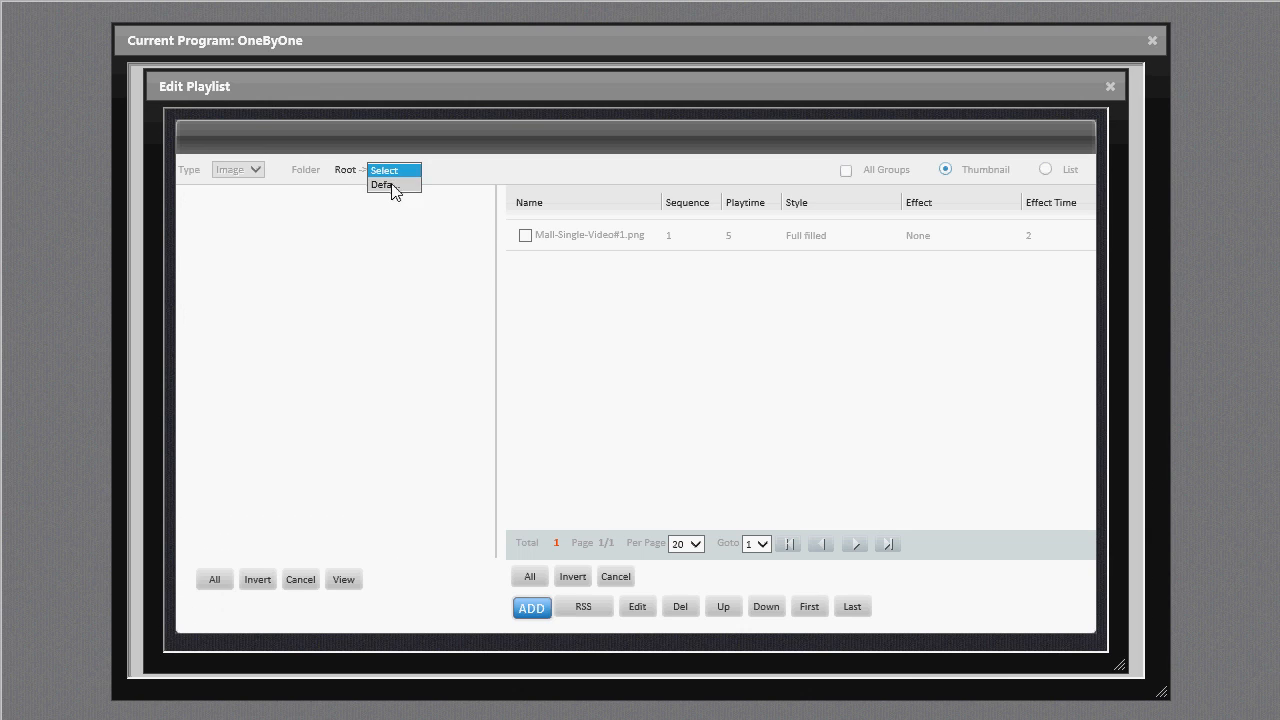
click(390, 185)
click(229, 409)
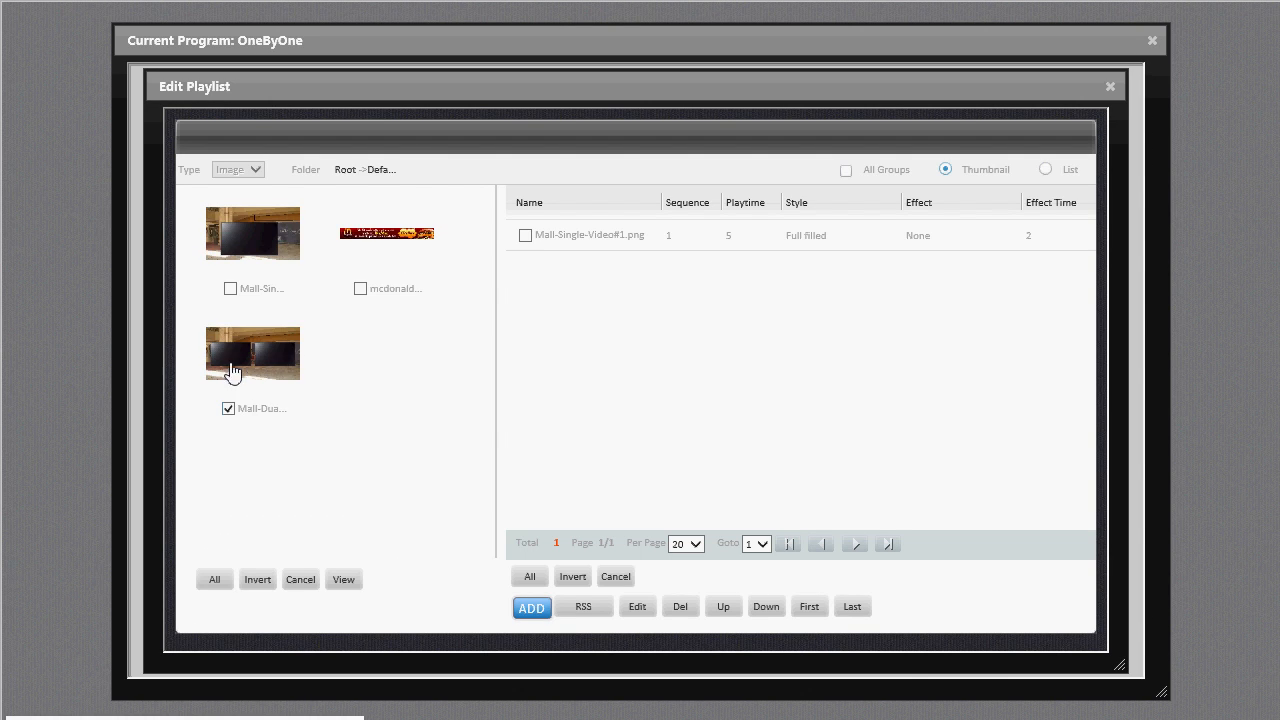
click(527, 608)
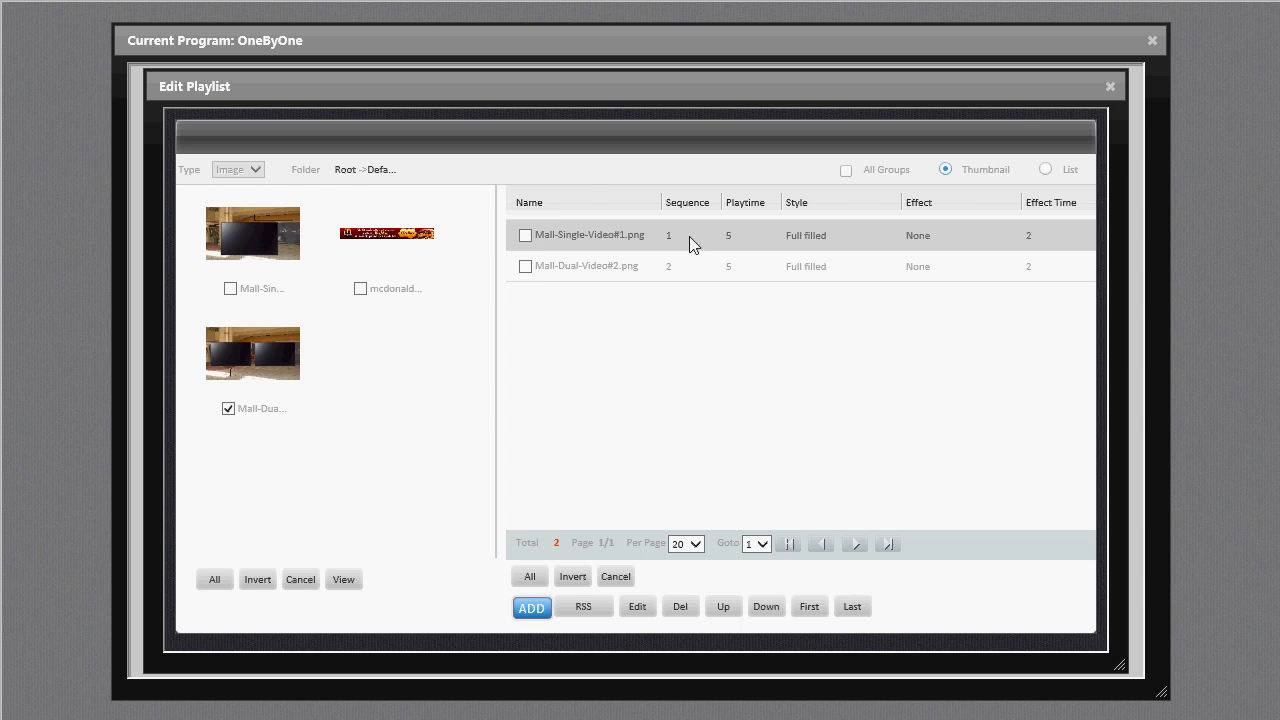
Delete Mall-Single-Video#1.png from the full-canvas image area's playlist and close the playlist
click(526, 236)
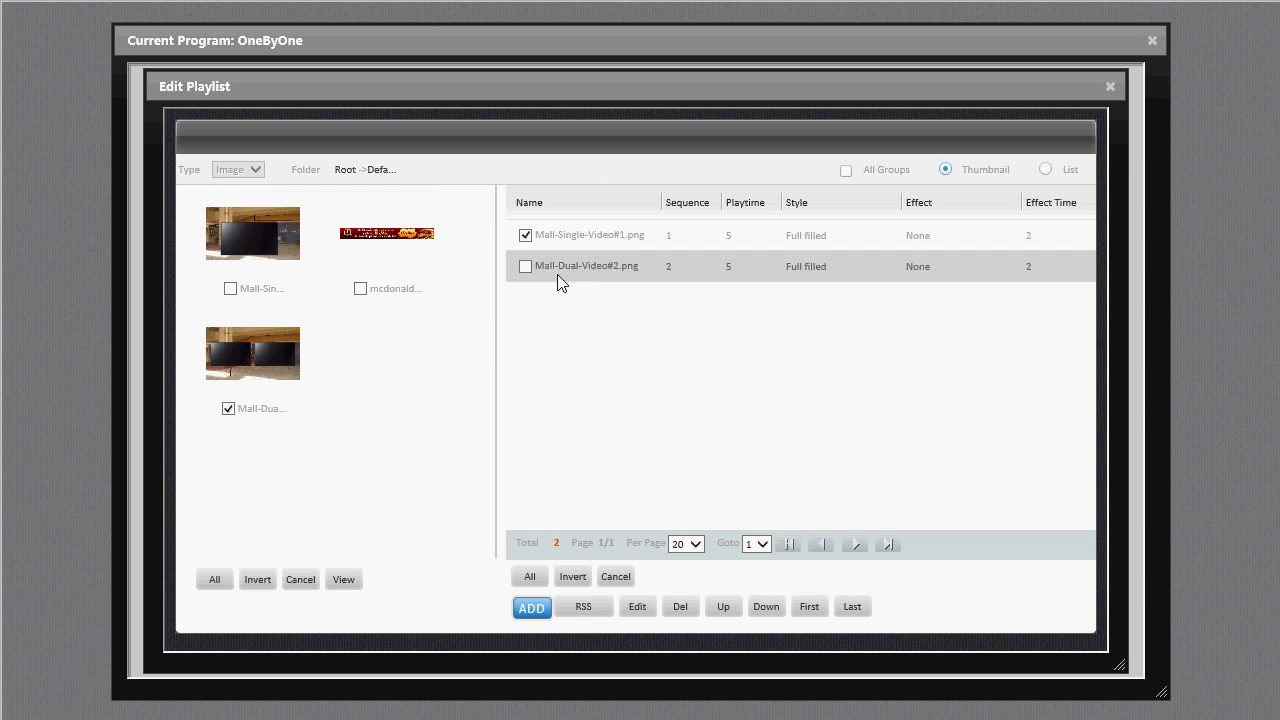
click(680, 607)
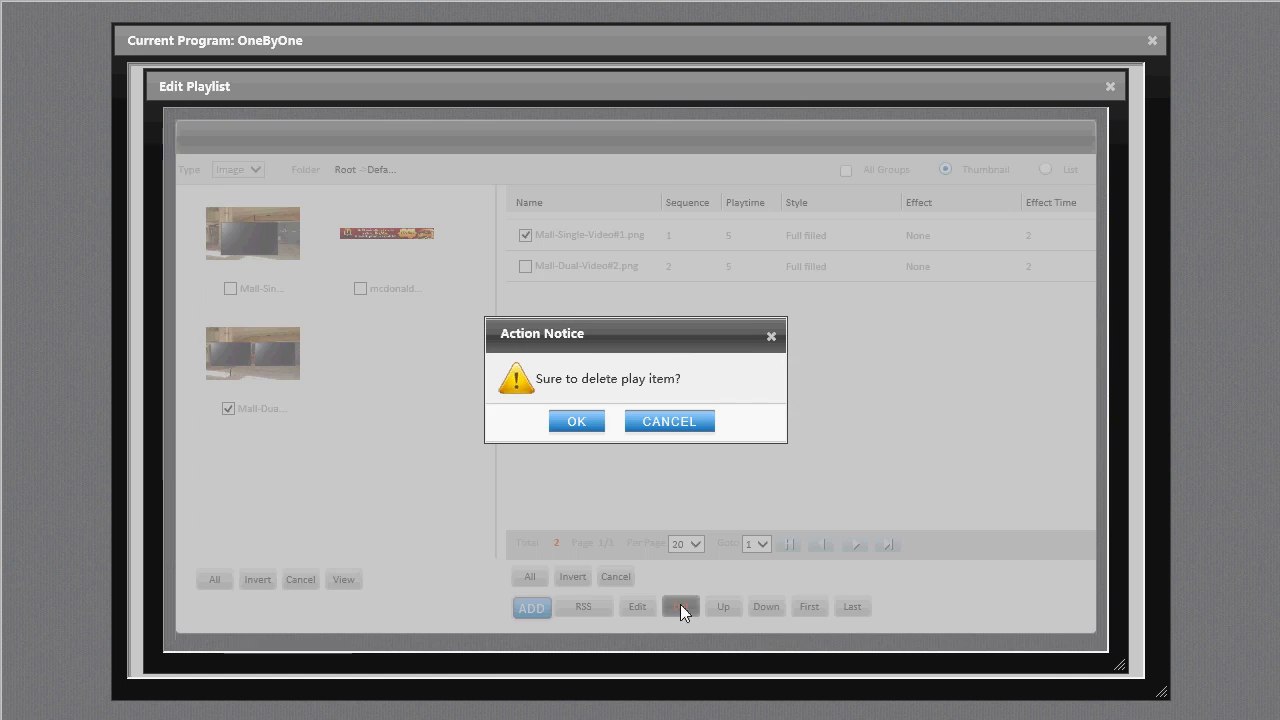
click(577, 422)
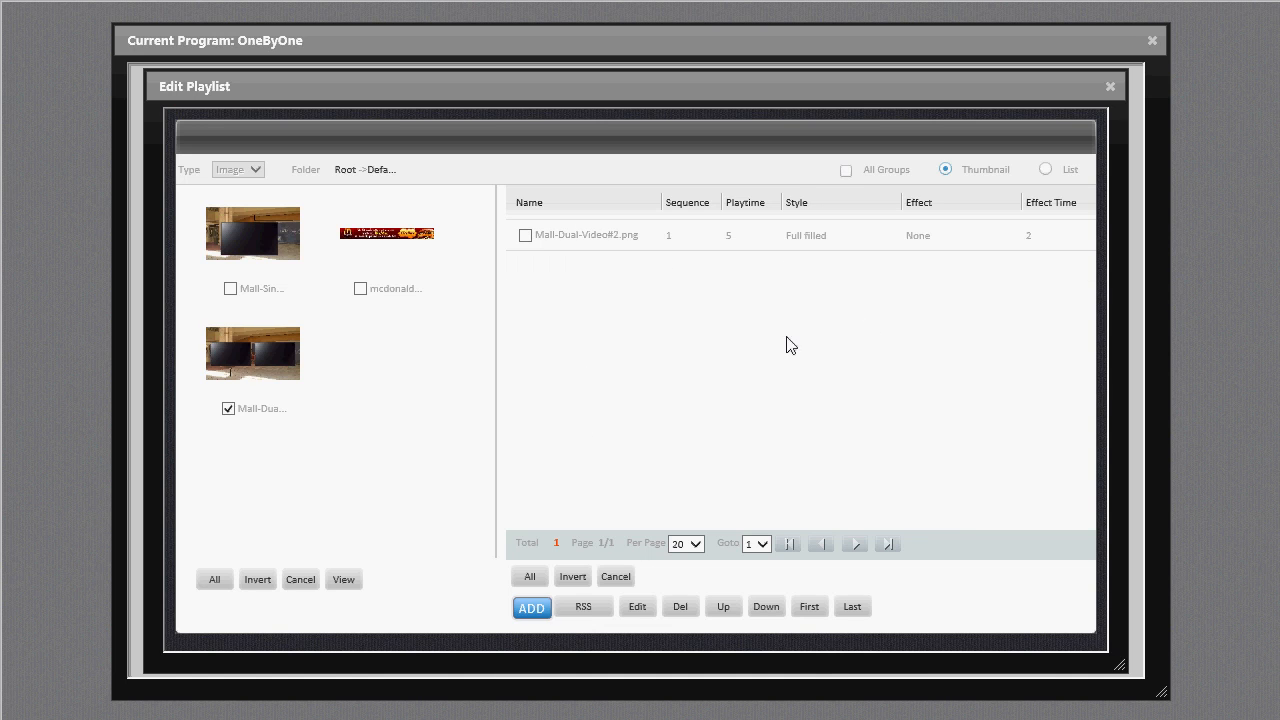
click(1110, 86)
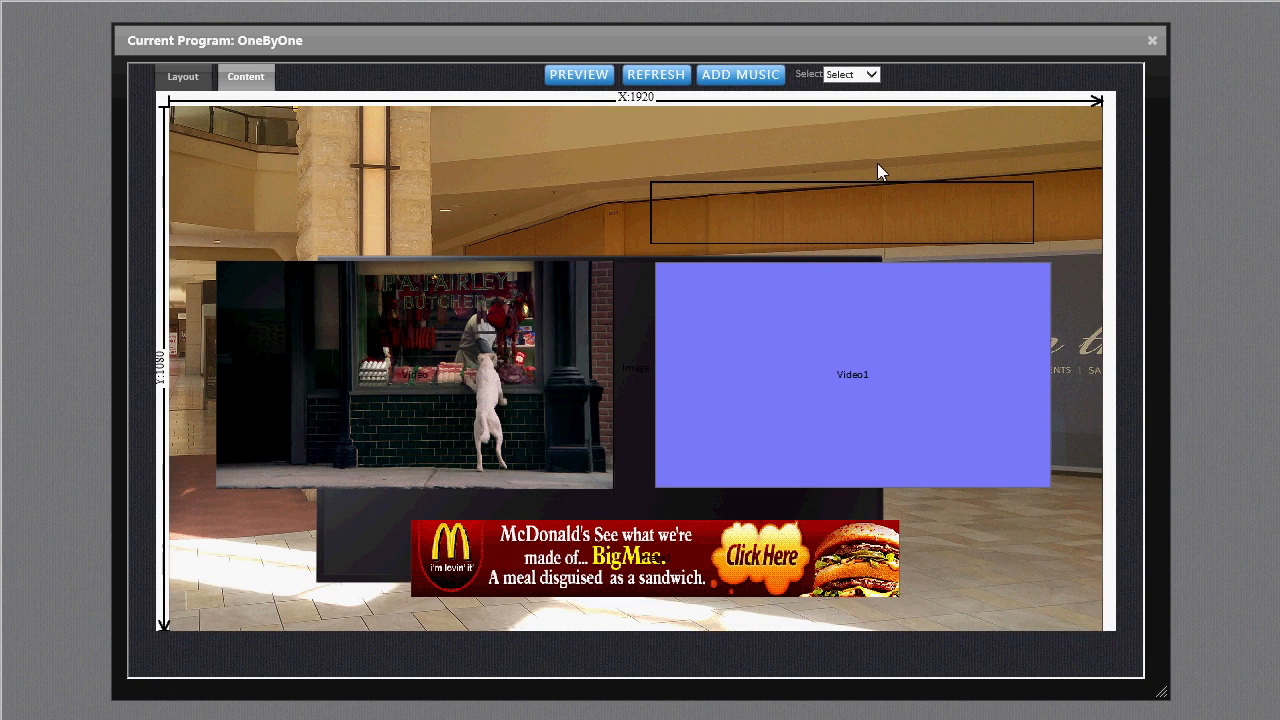
Refresh the content view and add ad airforce DVD (2).mpg from the Default folder to the Video1 area's playlist
click(656, 74)
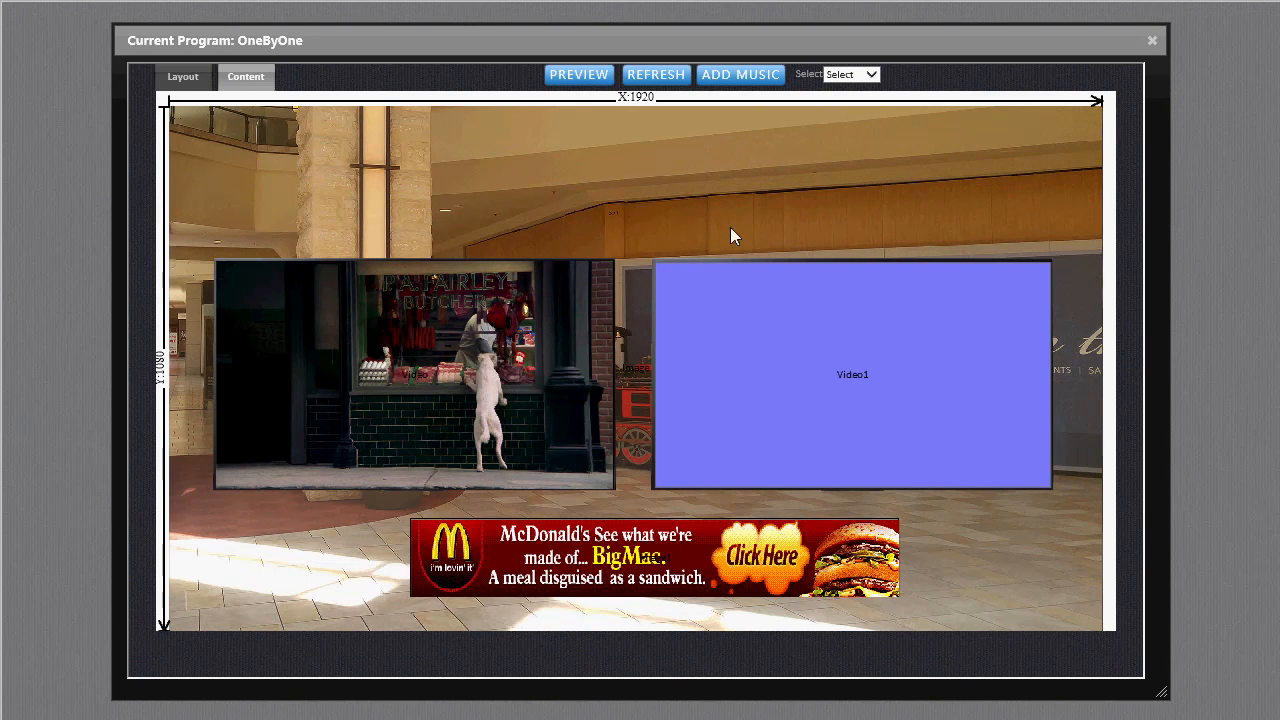
double_click(839, 377)
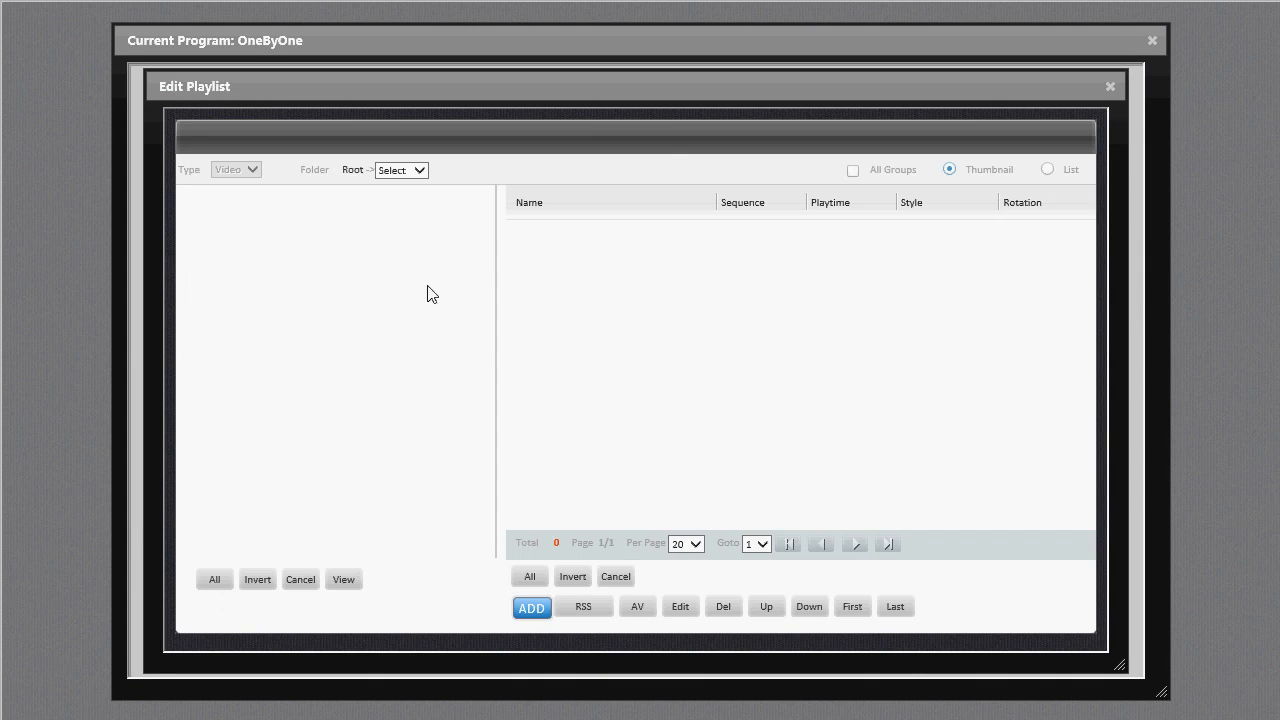
click(412, 171)
click(398, 186)
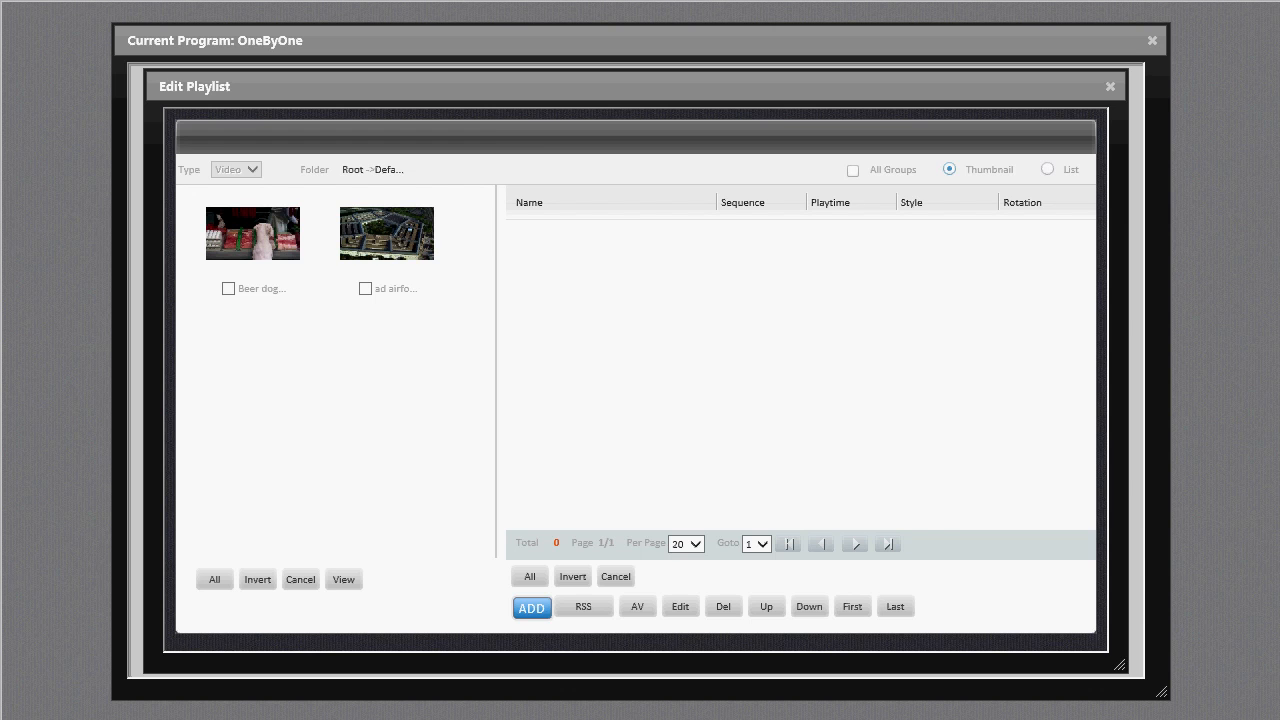
click(365, 288)
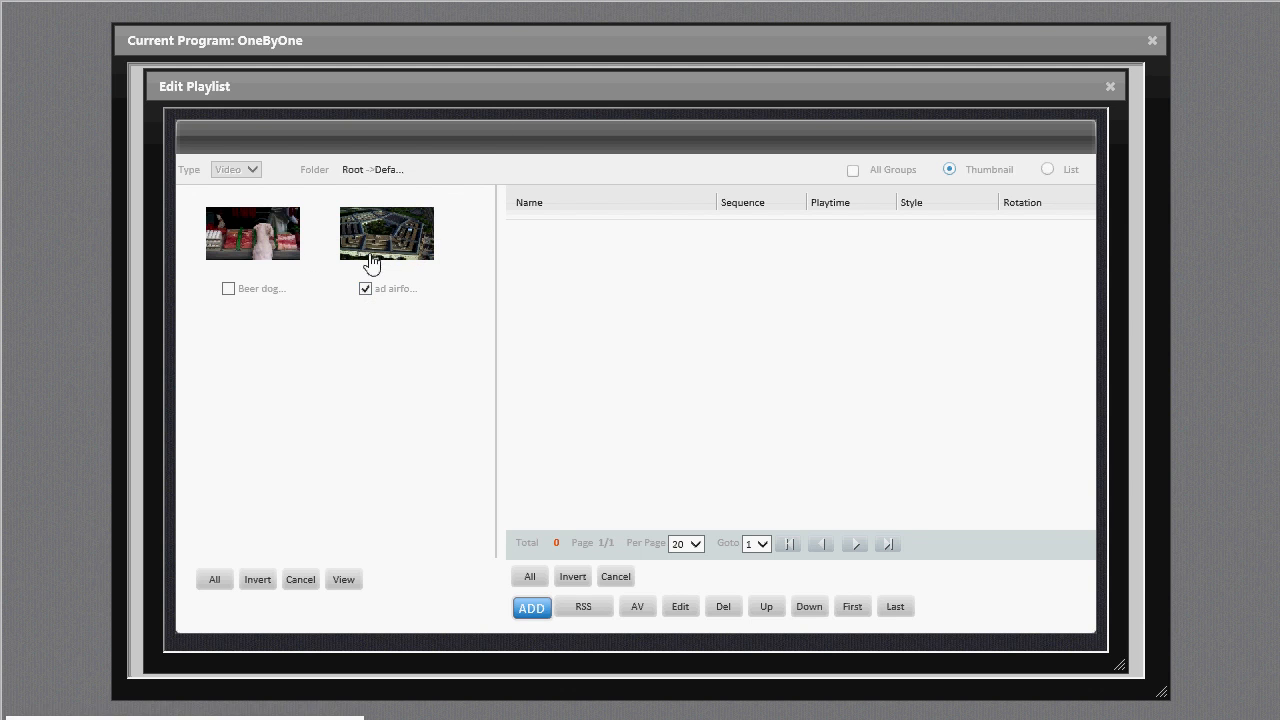
click(528, 610)
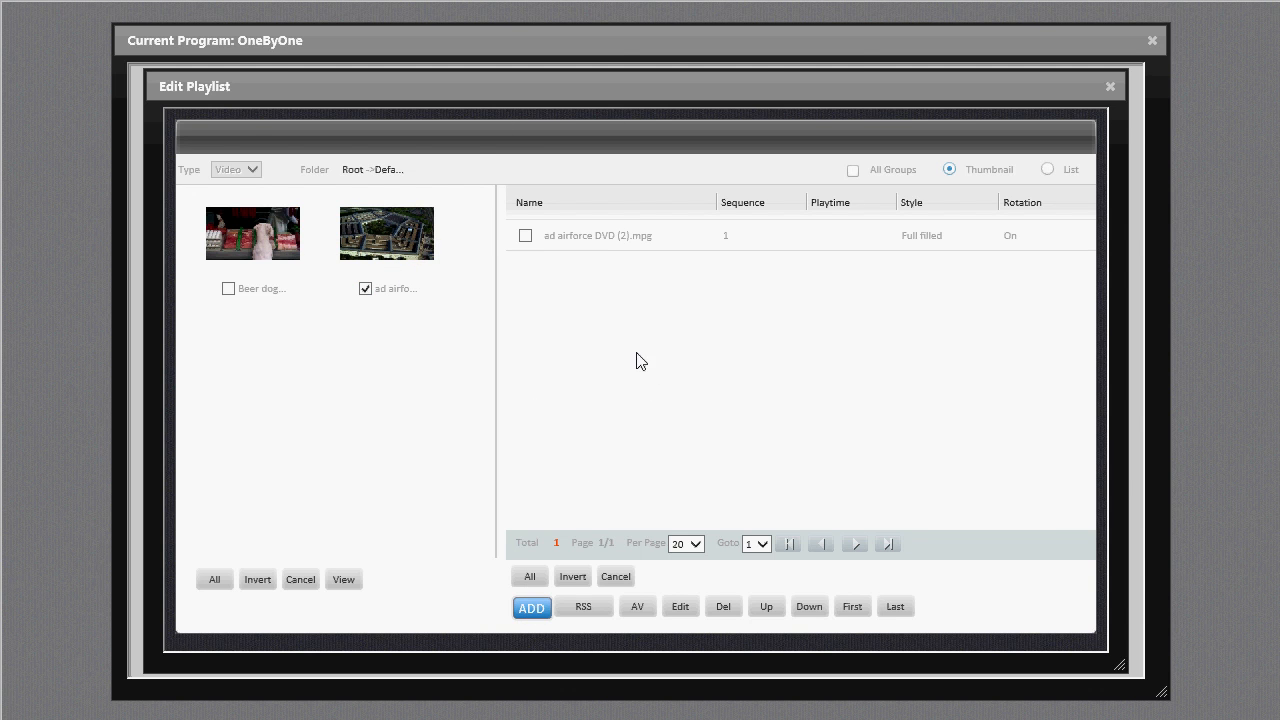
click(1110, 86)
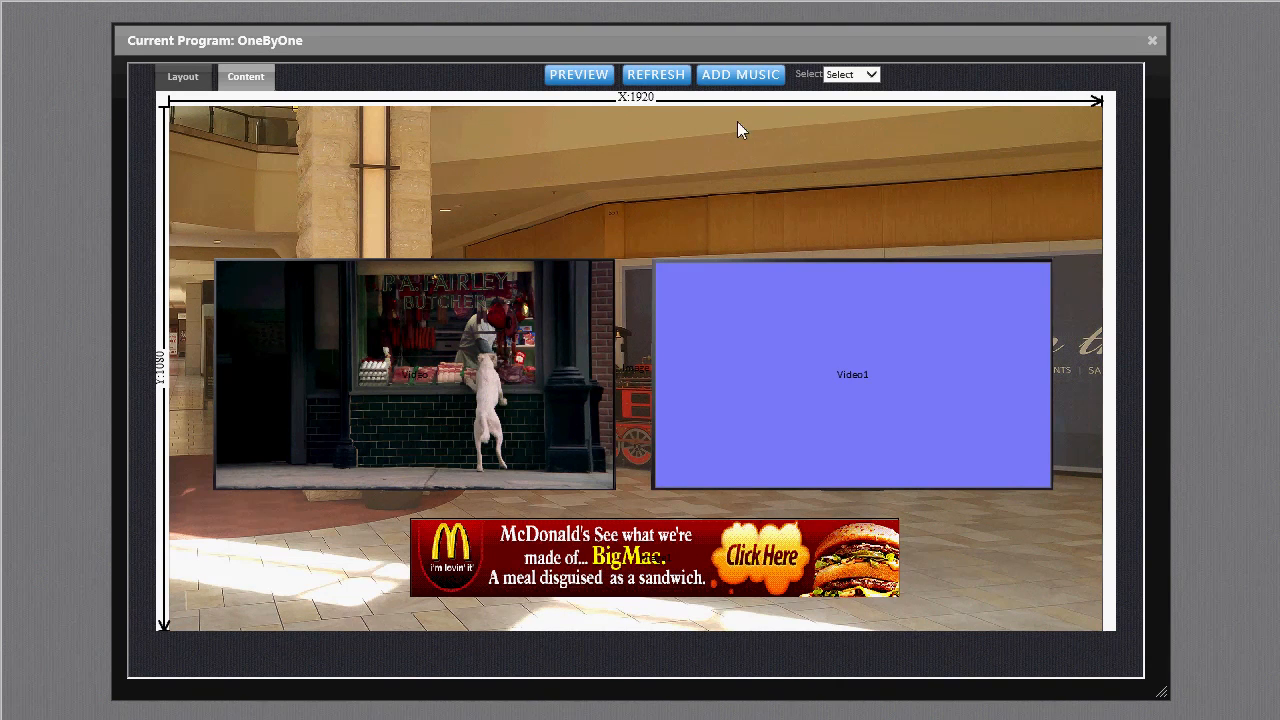
Refresh the OneByOne content view, preview the finished program, and close the preview and the program editor
click(668, 78)
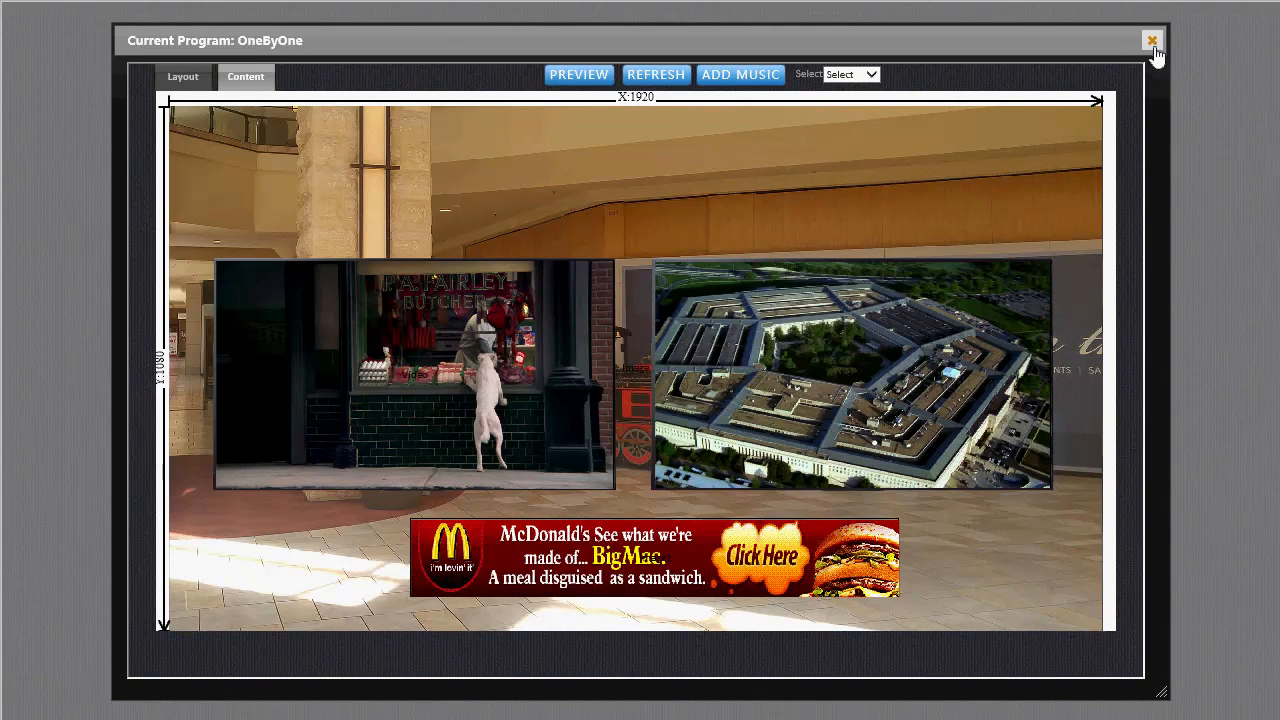
click(598, 76)
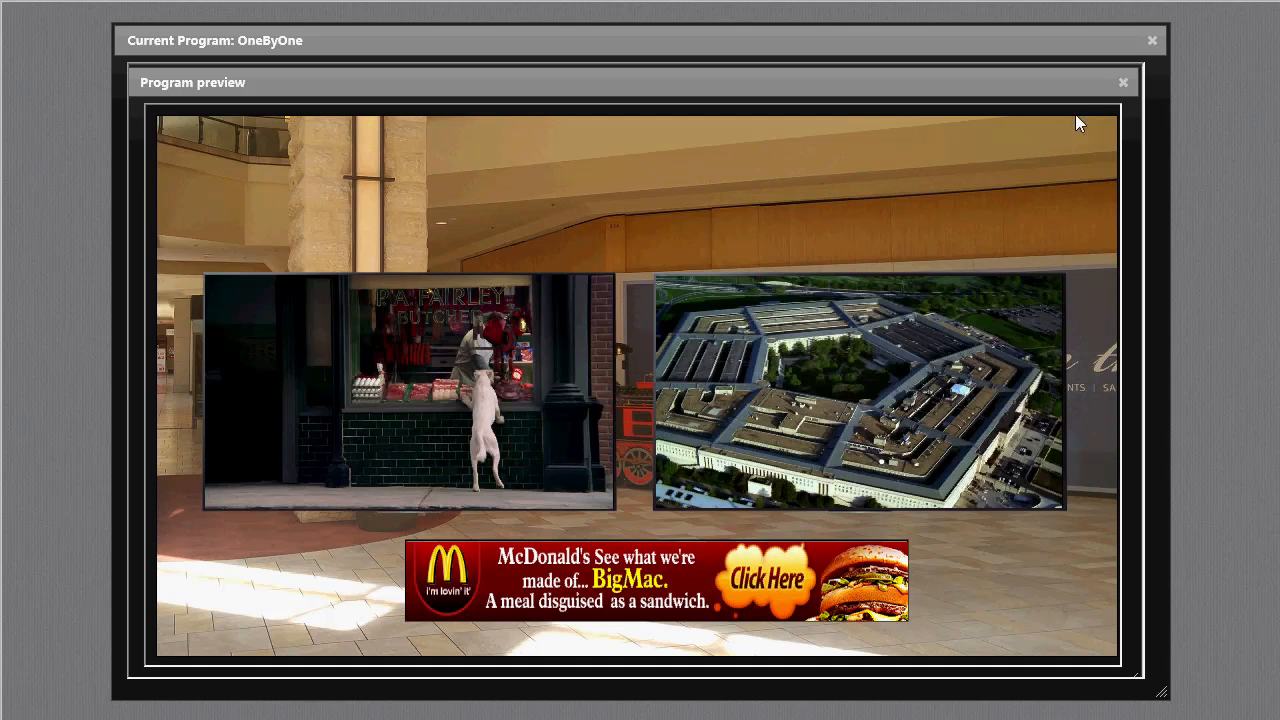
click(1123, 83)
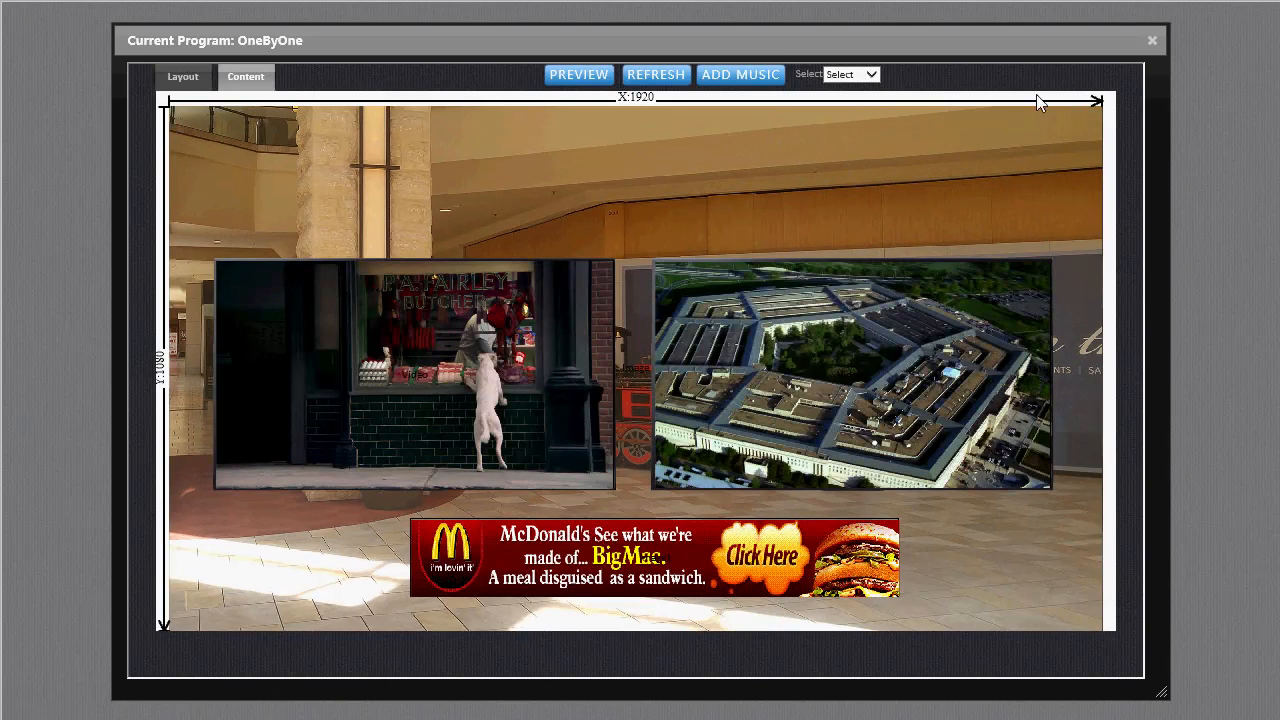
click(1152, 40)
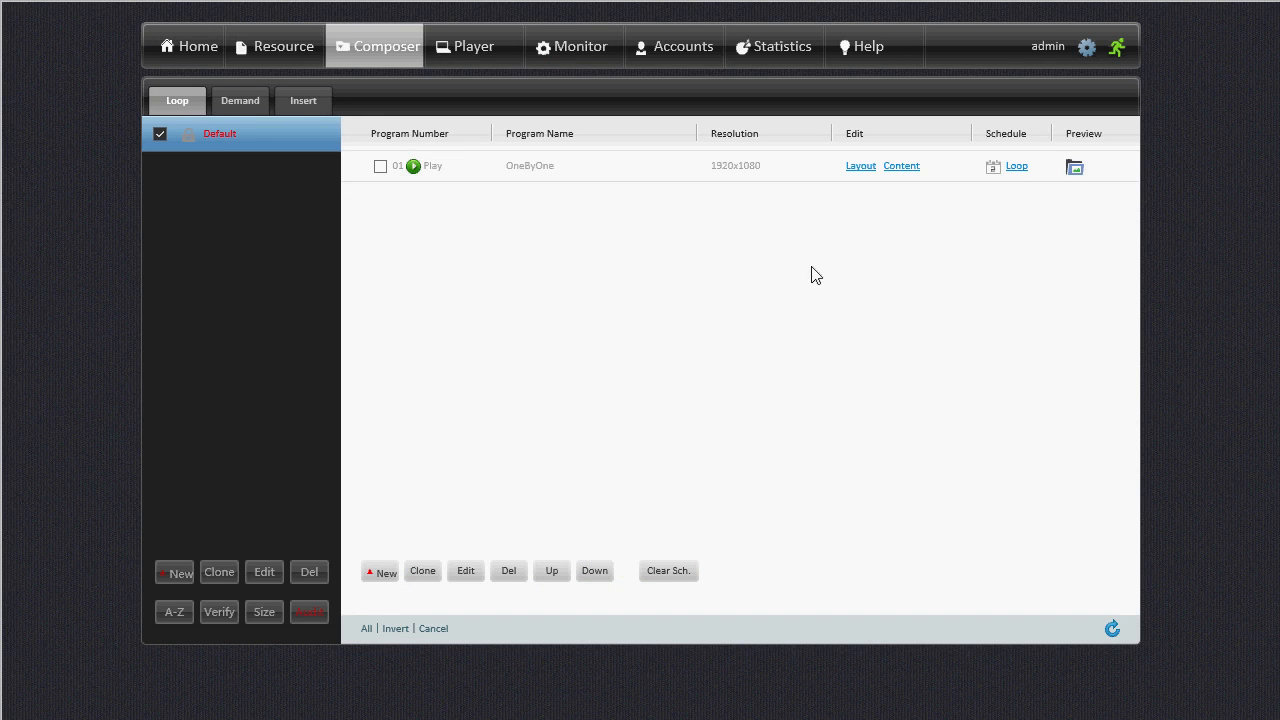
Assign Default as the loop campaign of the registered player in the Root Group and close its playlist settings
click(471, 57)
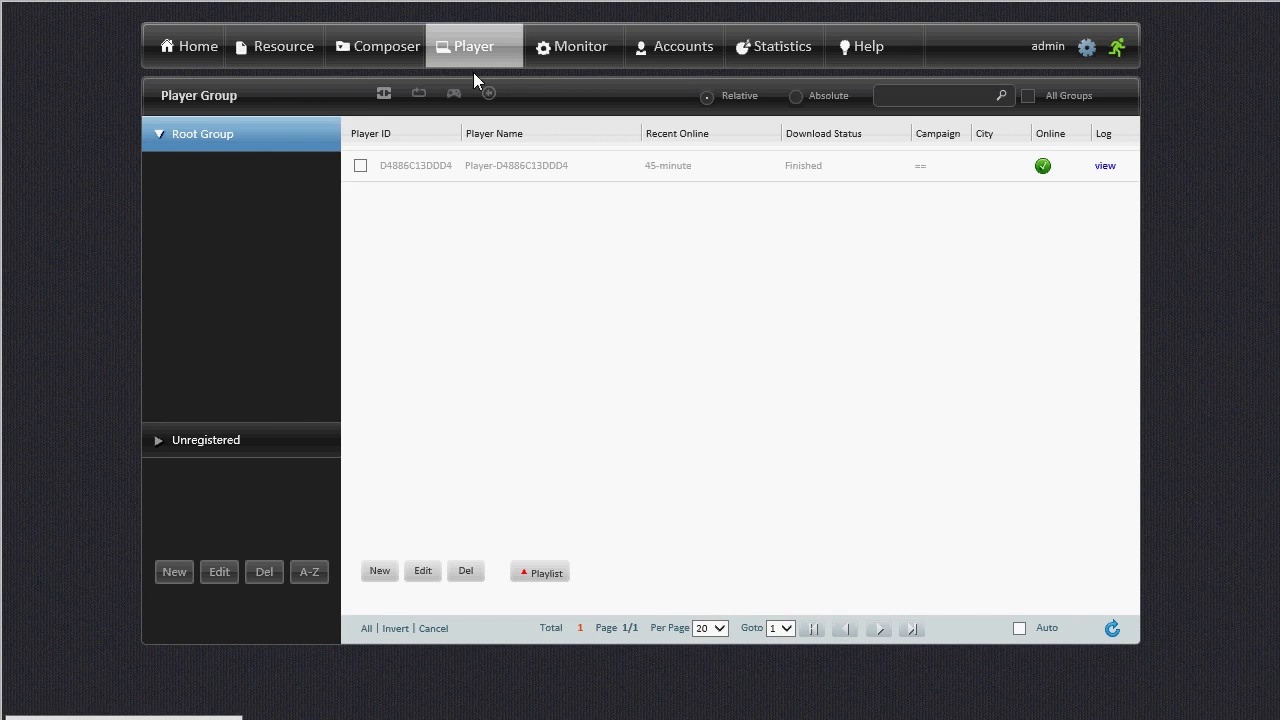
mouse_move(912, 167)
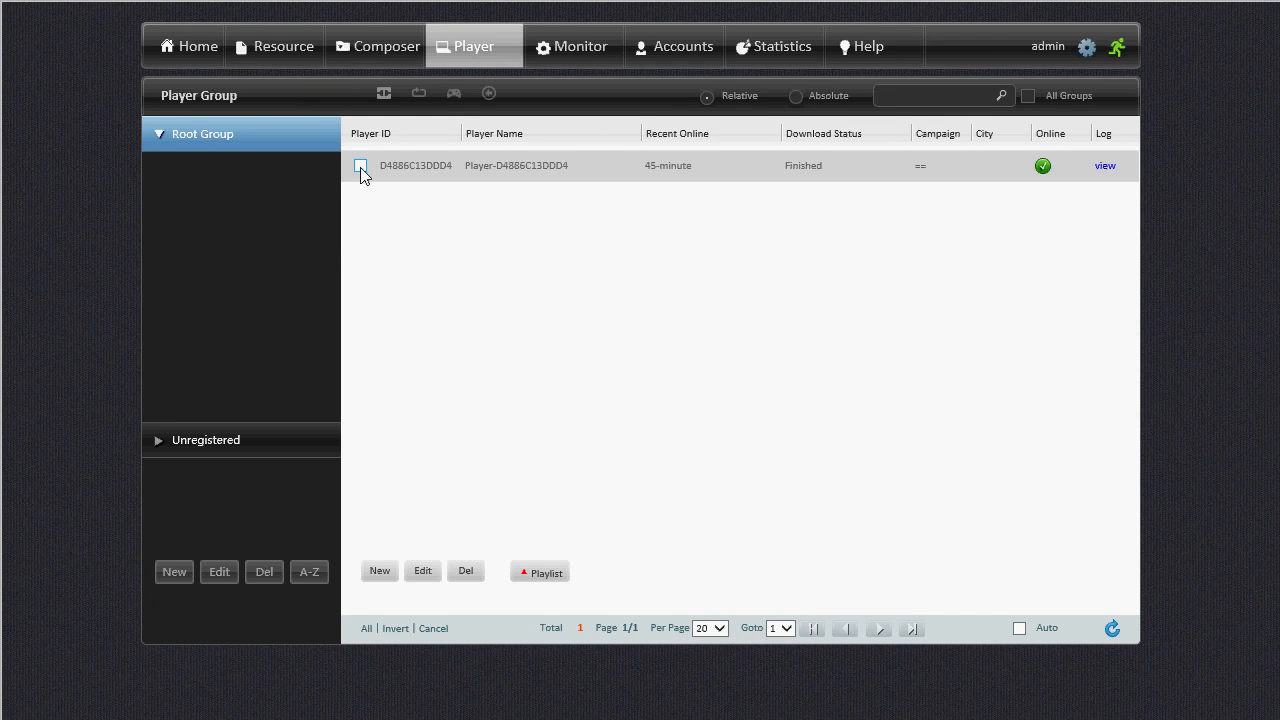
click(548, 573)
click(488, 335)
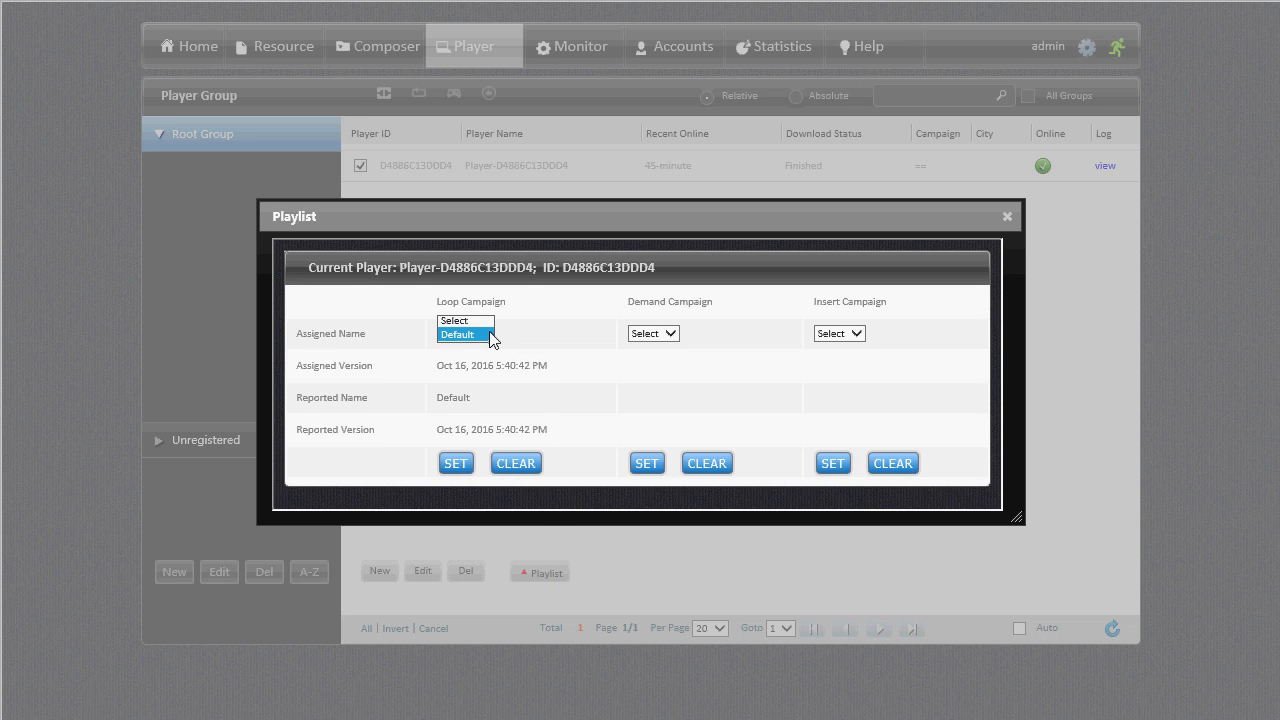
click(490, 338)
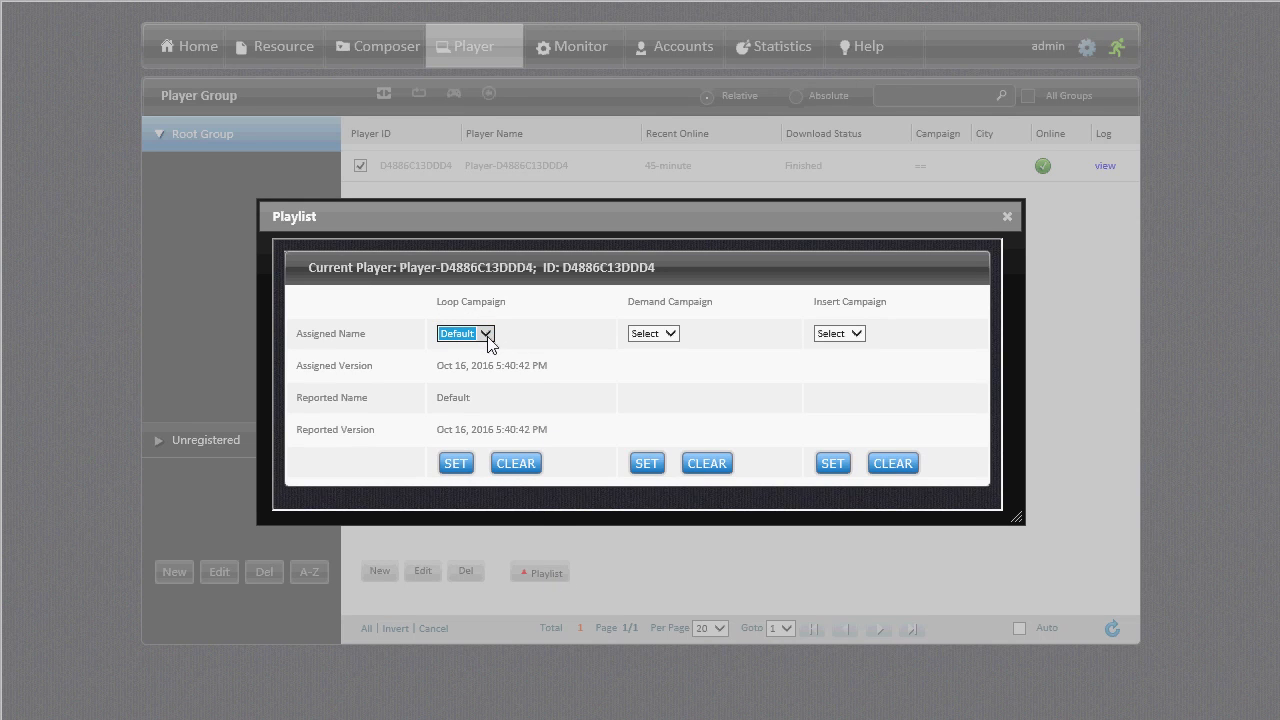
click(457, 465)
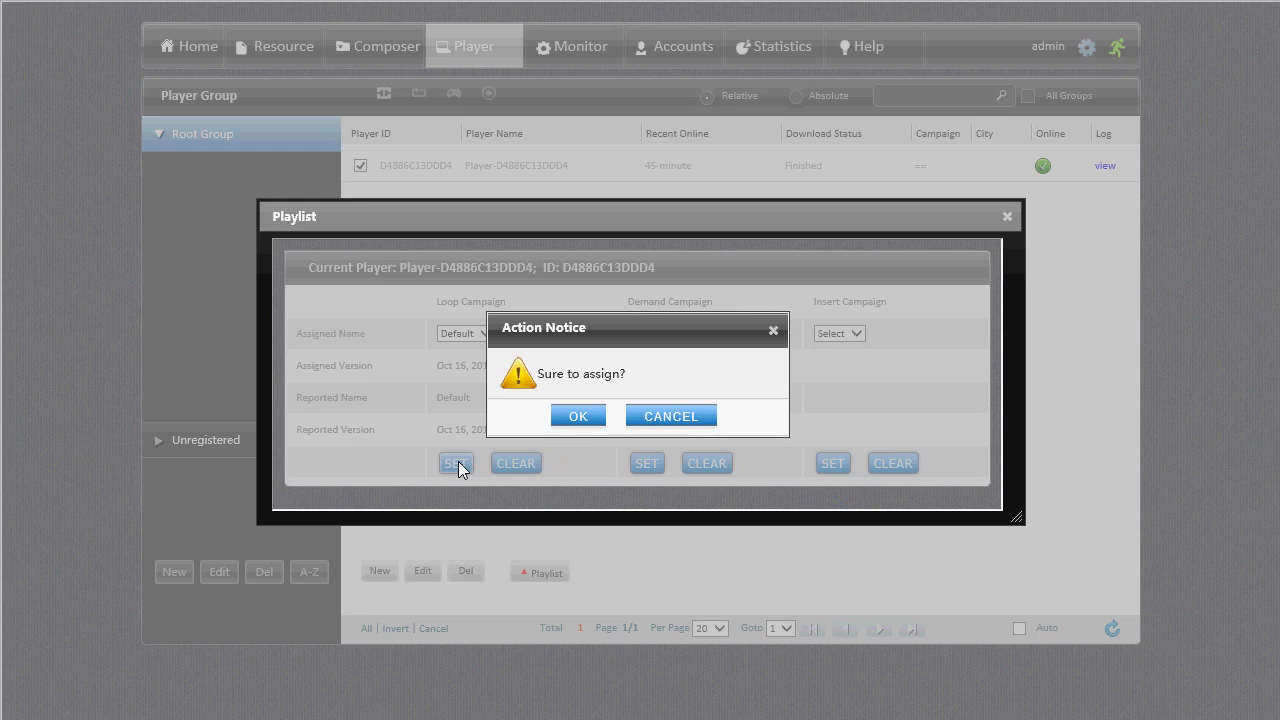
click(580, 418)
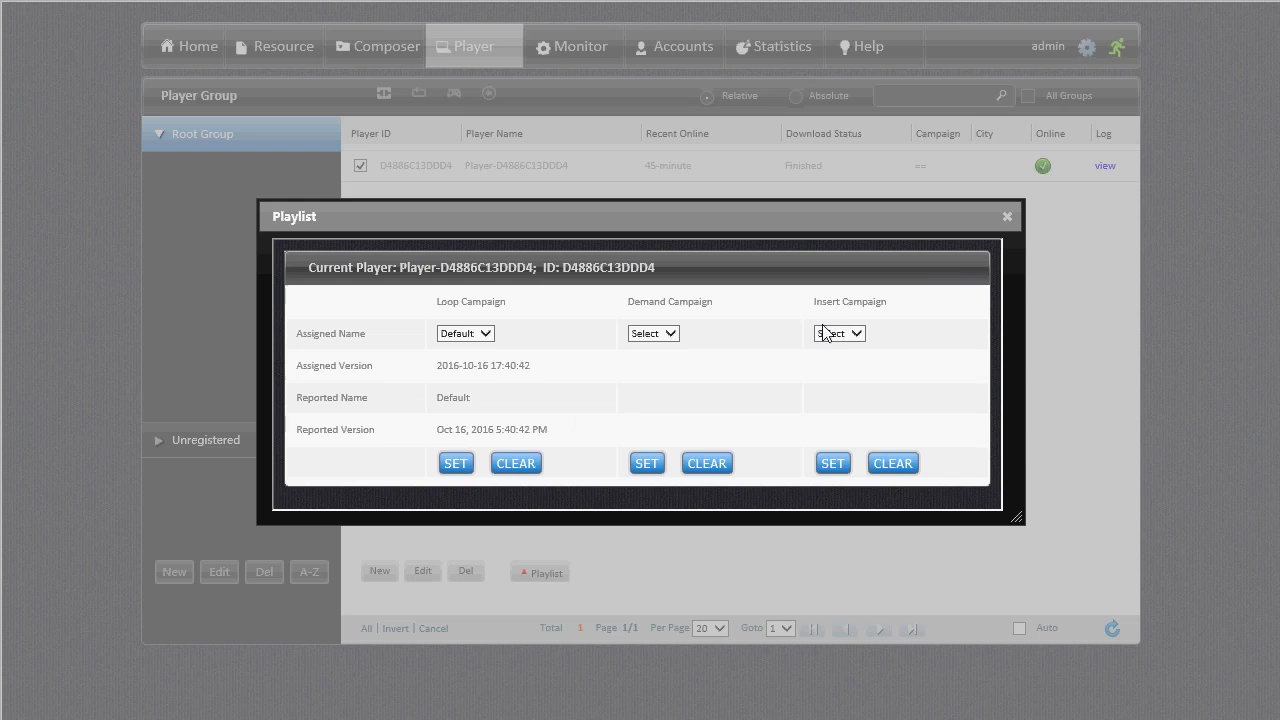
click(1009, 218)
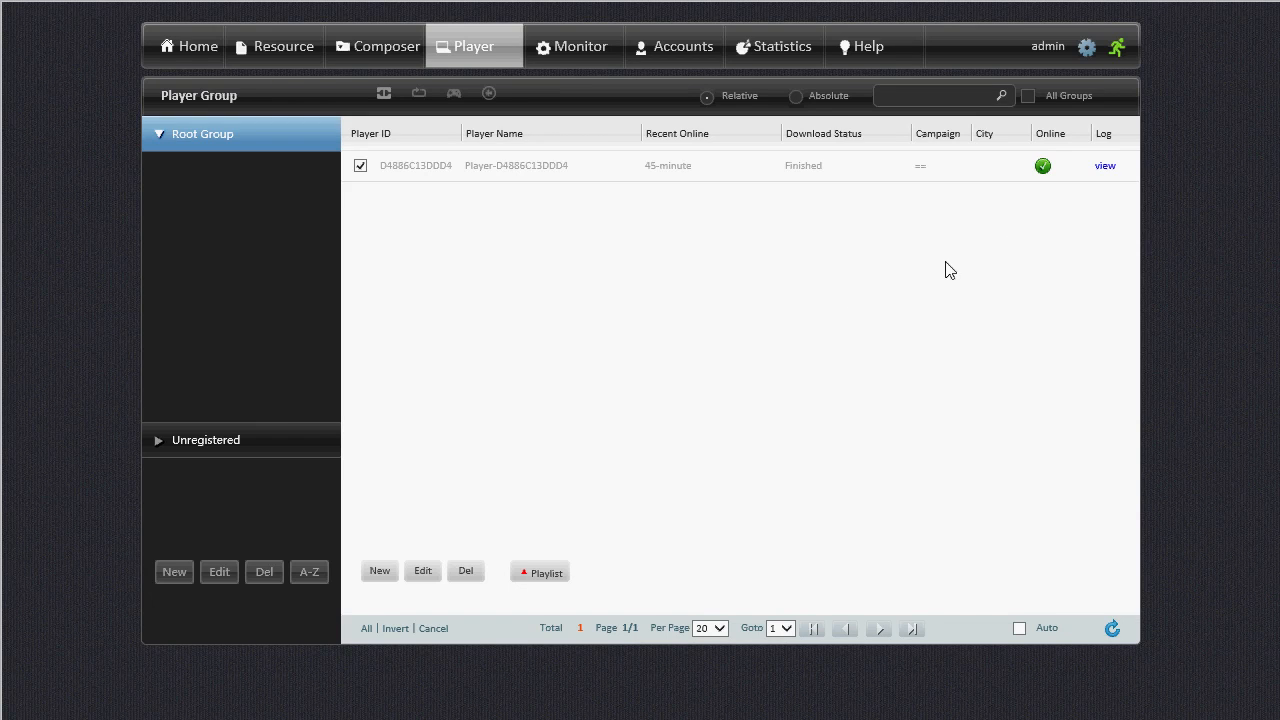
Audit the Default loop campaign in the Composer and confirm the audit
click(400, 48)
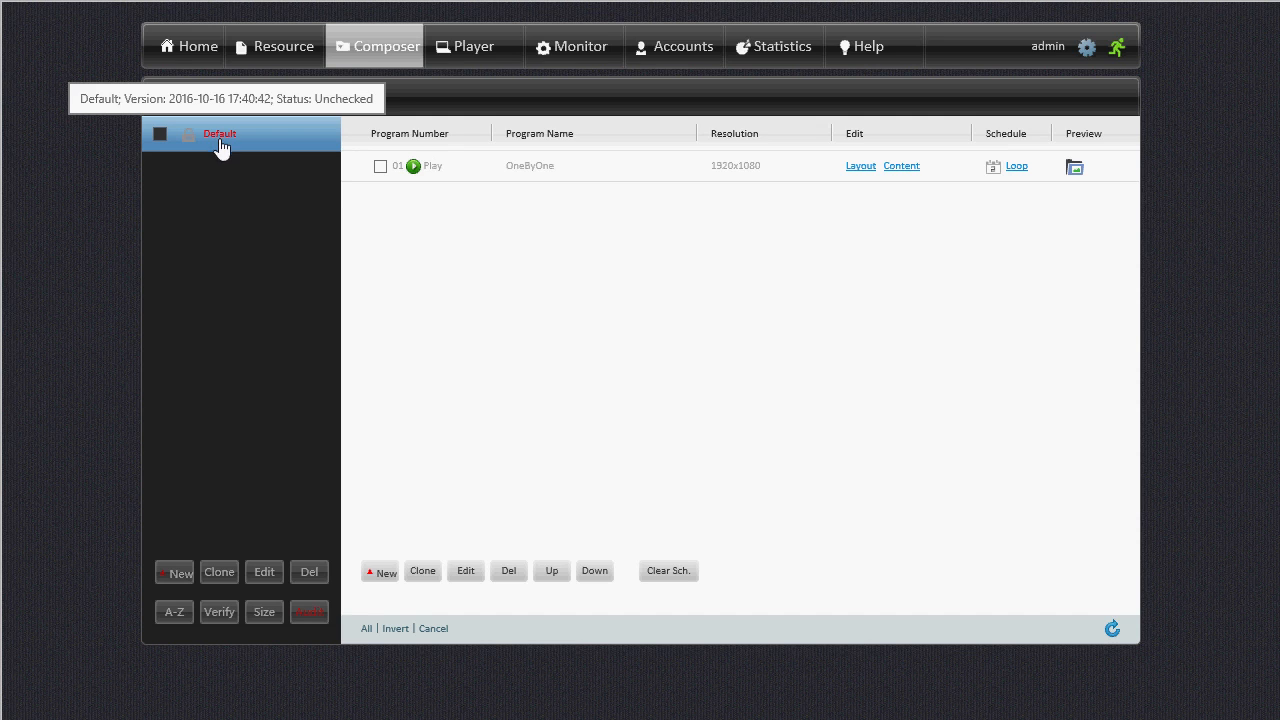
click(160, 136)
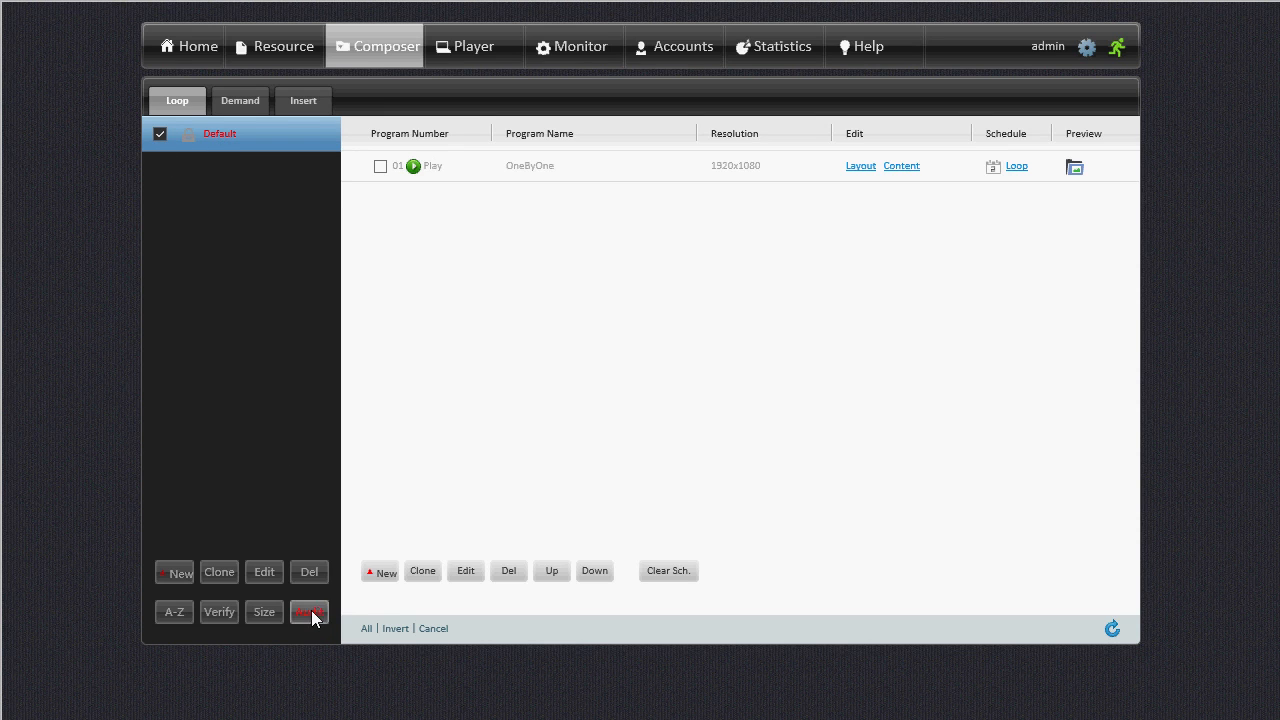
click(312, 612)
click(575, 412)
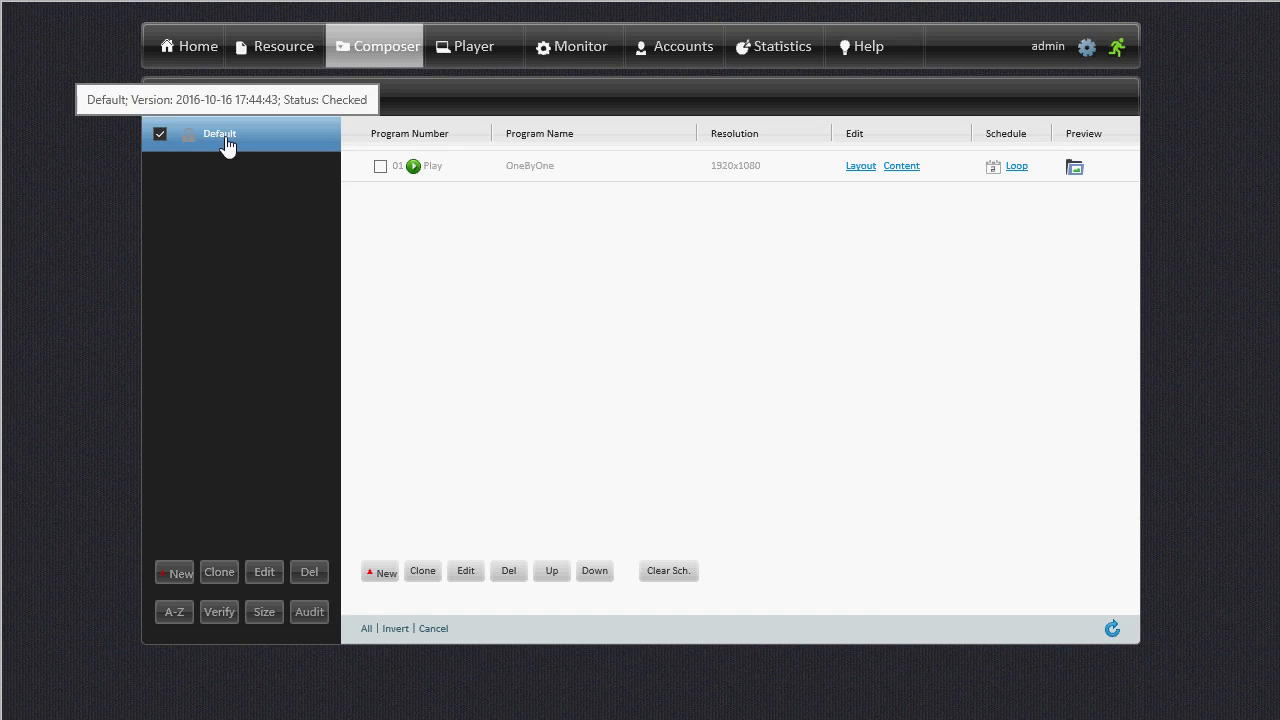
Check the player's download status and campaign match in the player list, refreshing the list
click(489, 48)
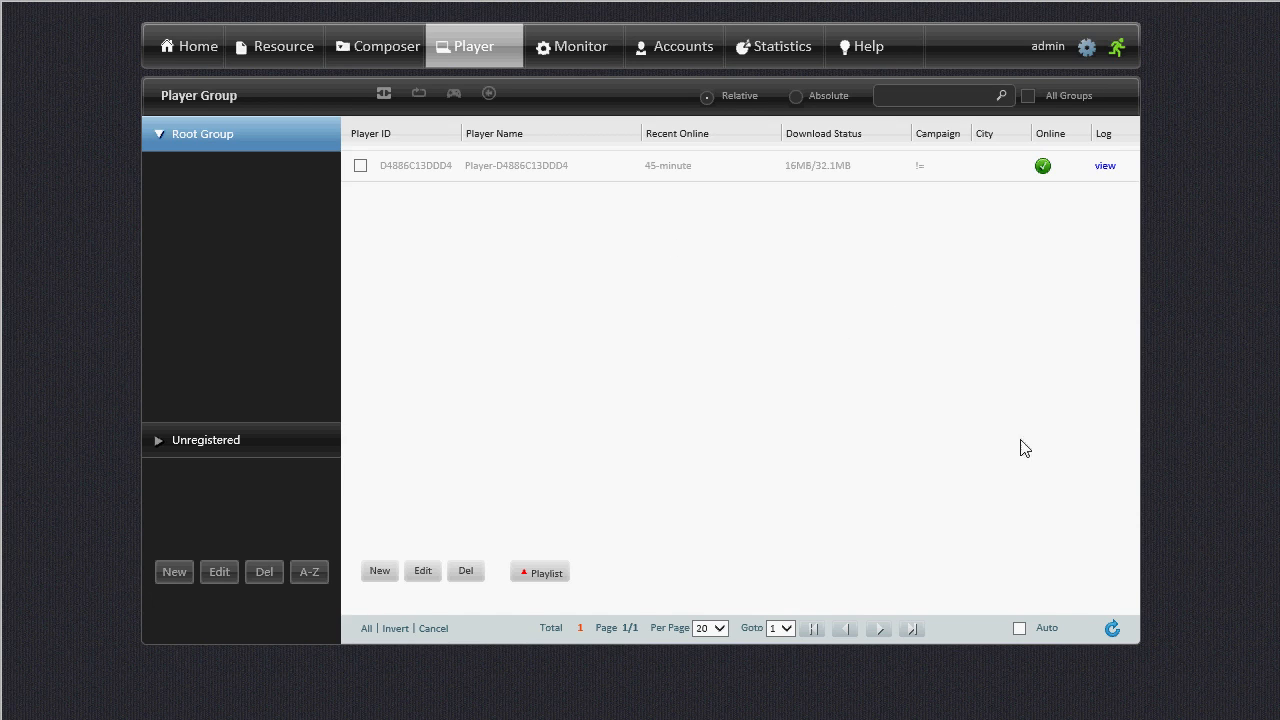
click(1112, 630)
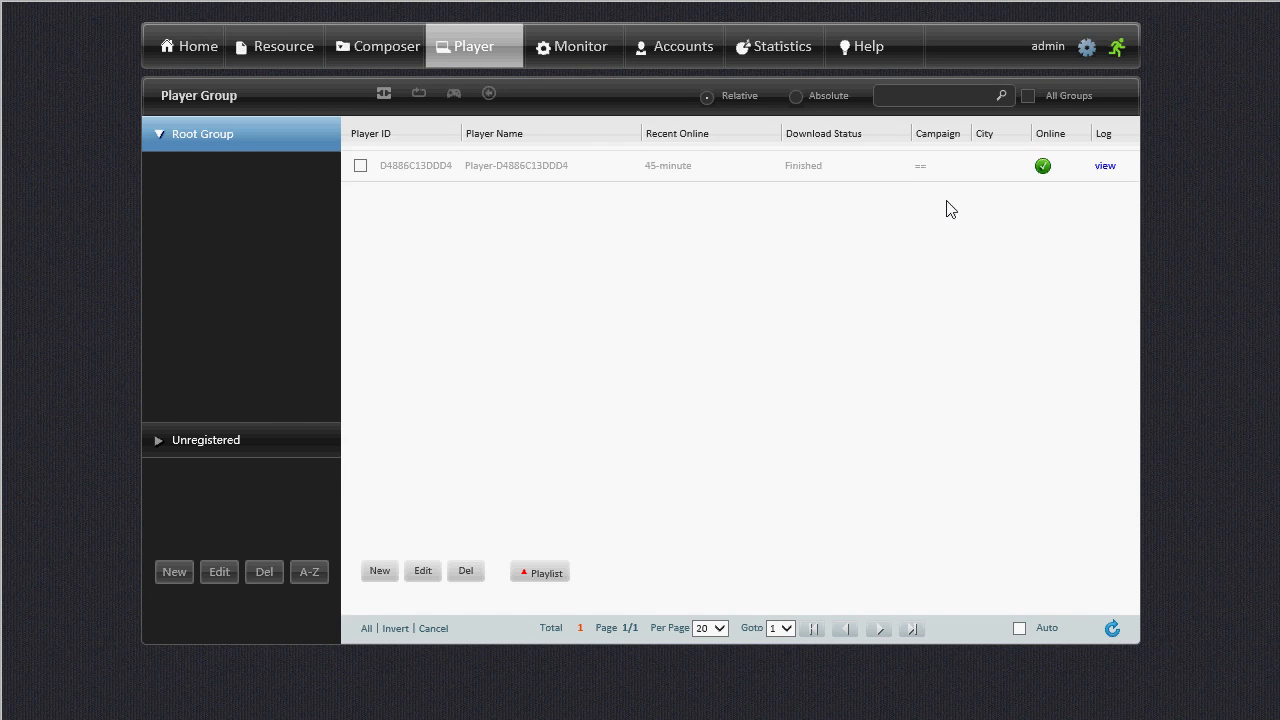